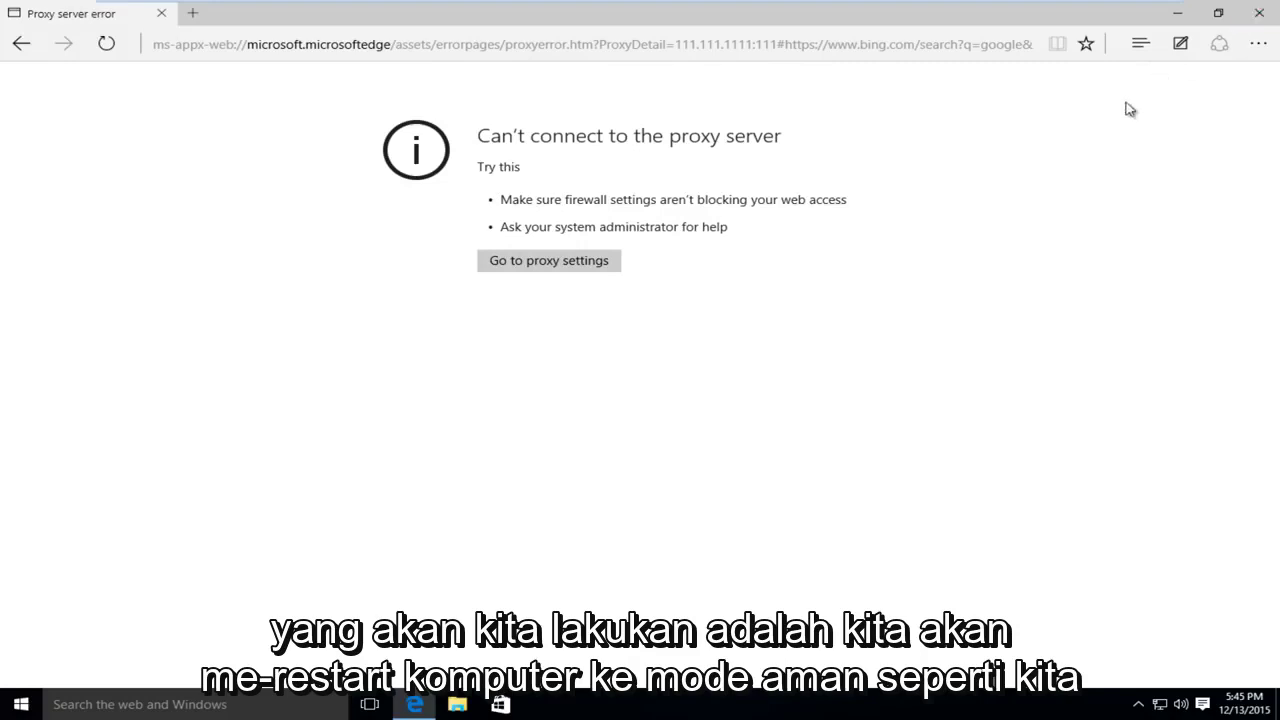
Close the browser and Shift-restart Windows into the recovery Troubleshoot options.
left_click(1257, 14)
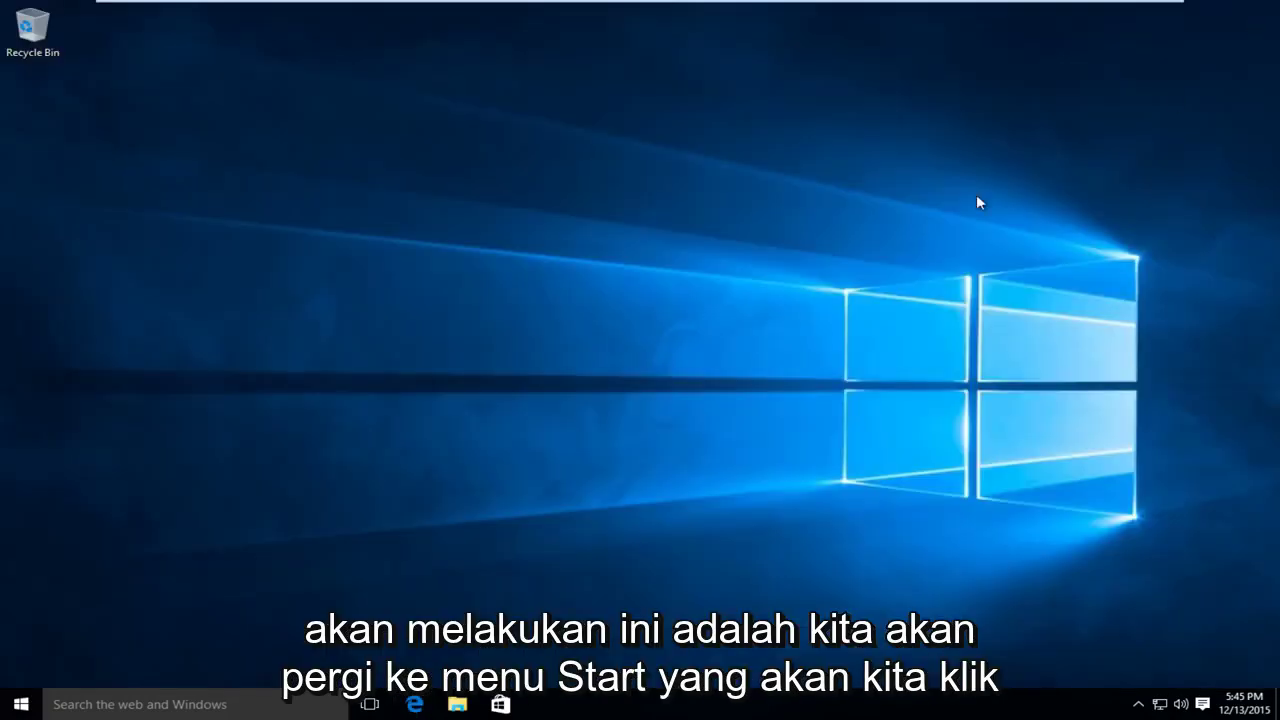
left_click(8, 710)
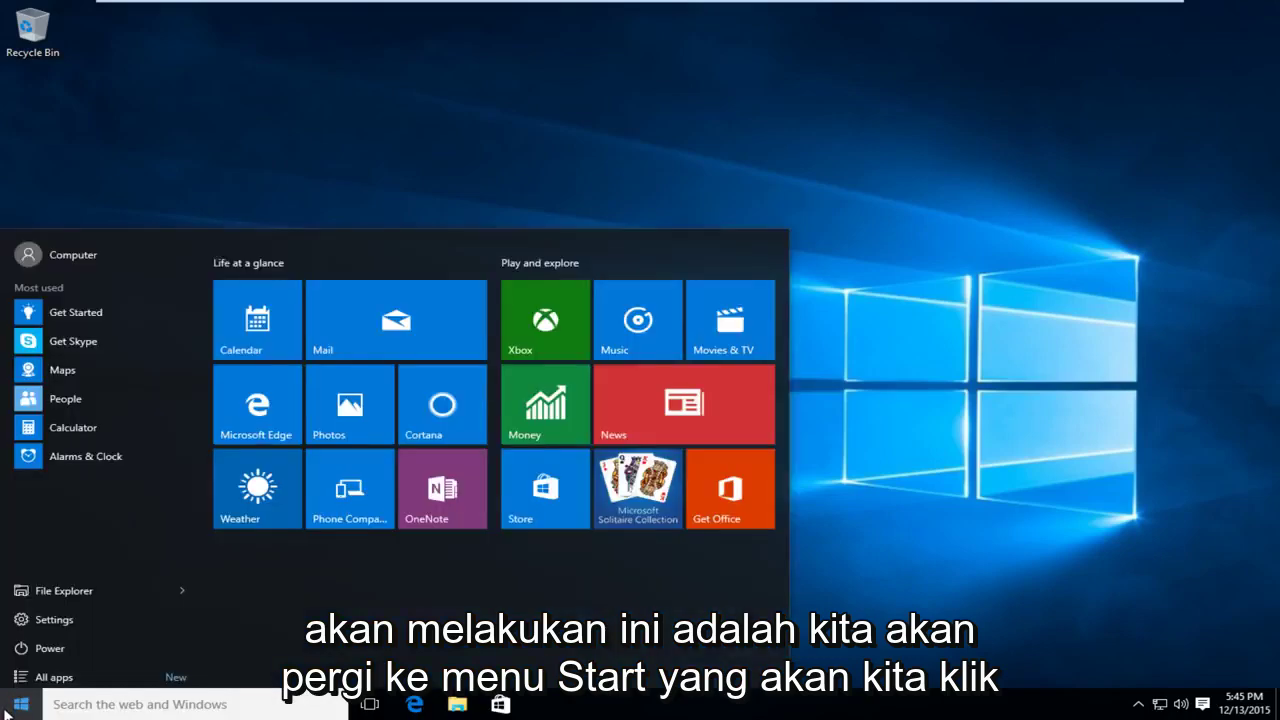
left_click(46, 643)
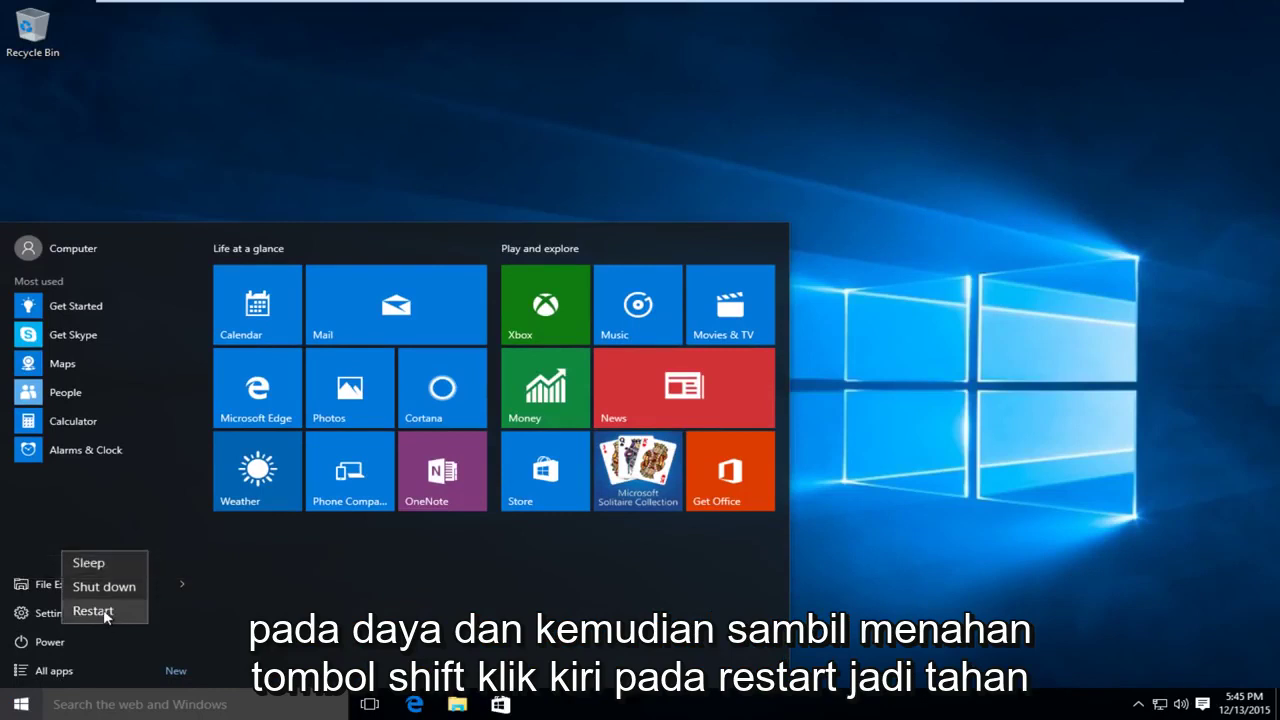
left_click(93, 611, "shift")
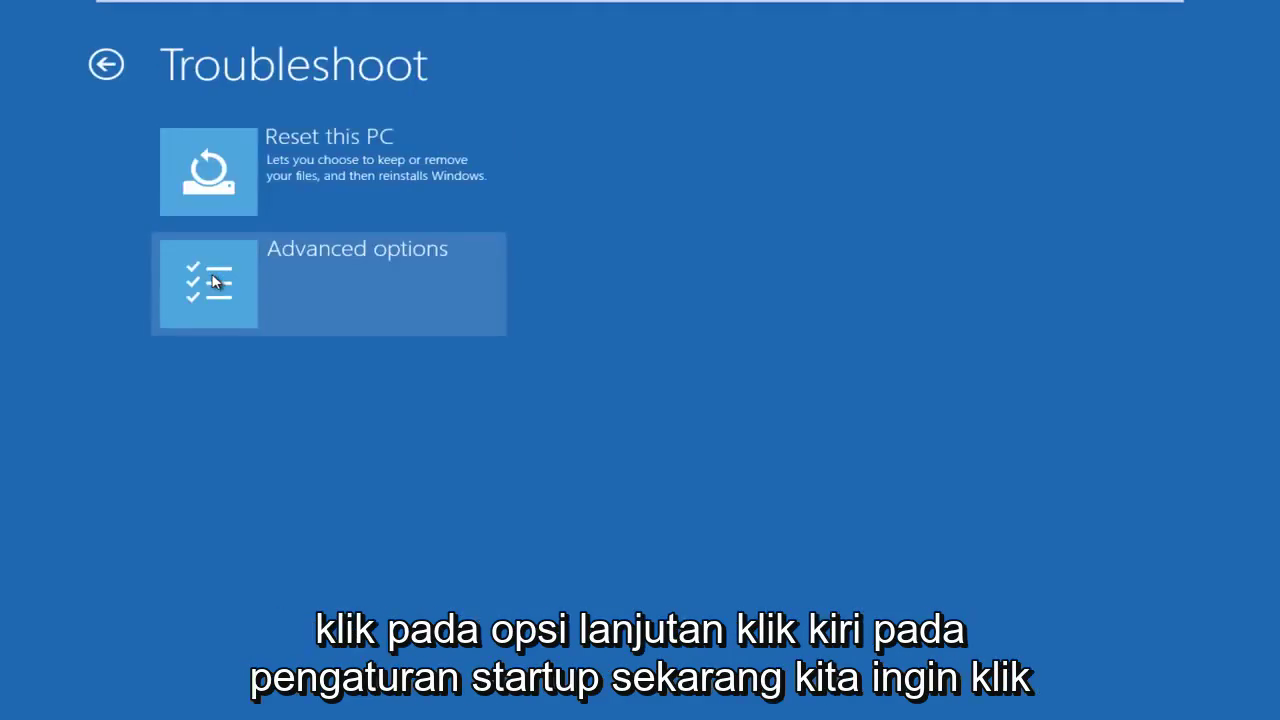
Go through Advanced options and Startup Settings to boot into Safe Mode with Networking (F5).
left_click(212, 282)
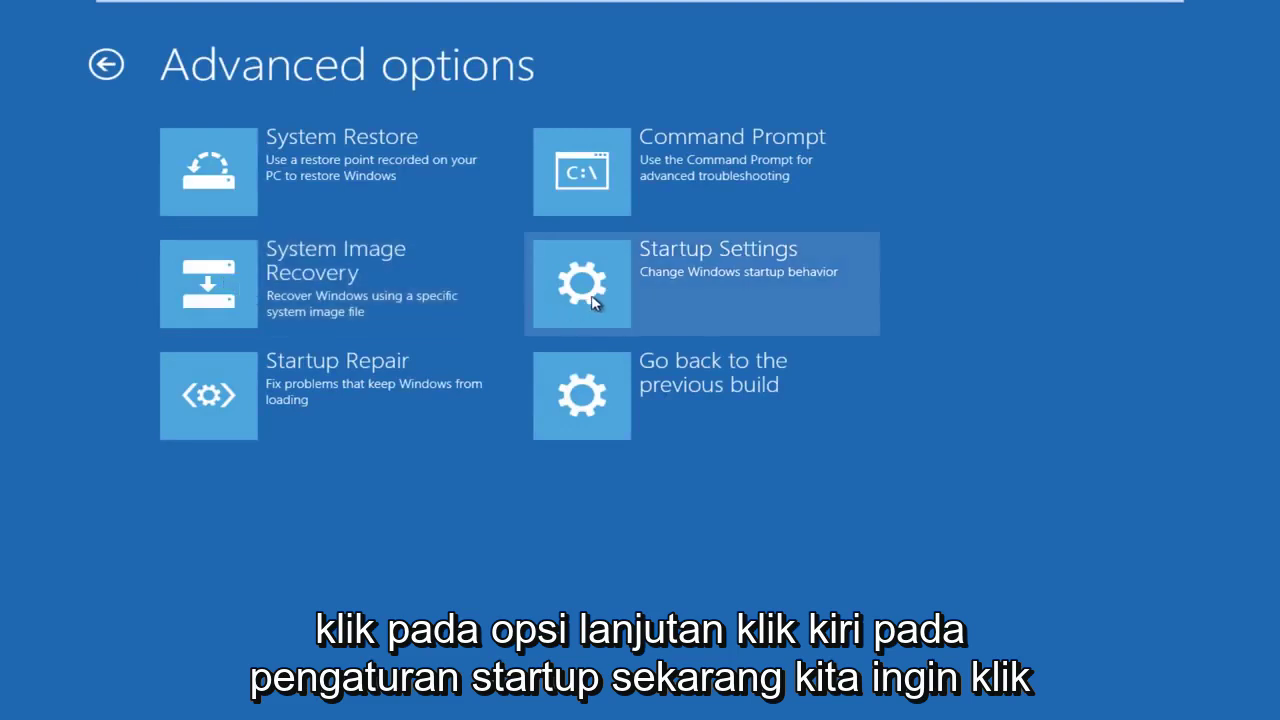
left_click(595, 300)
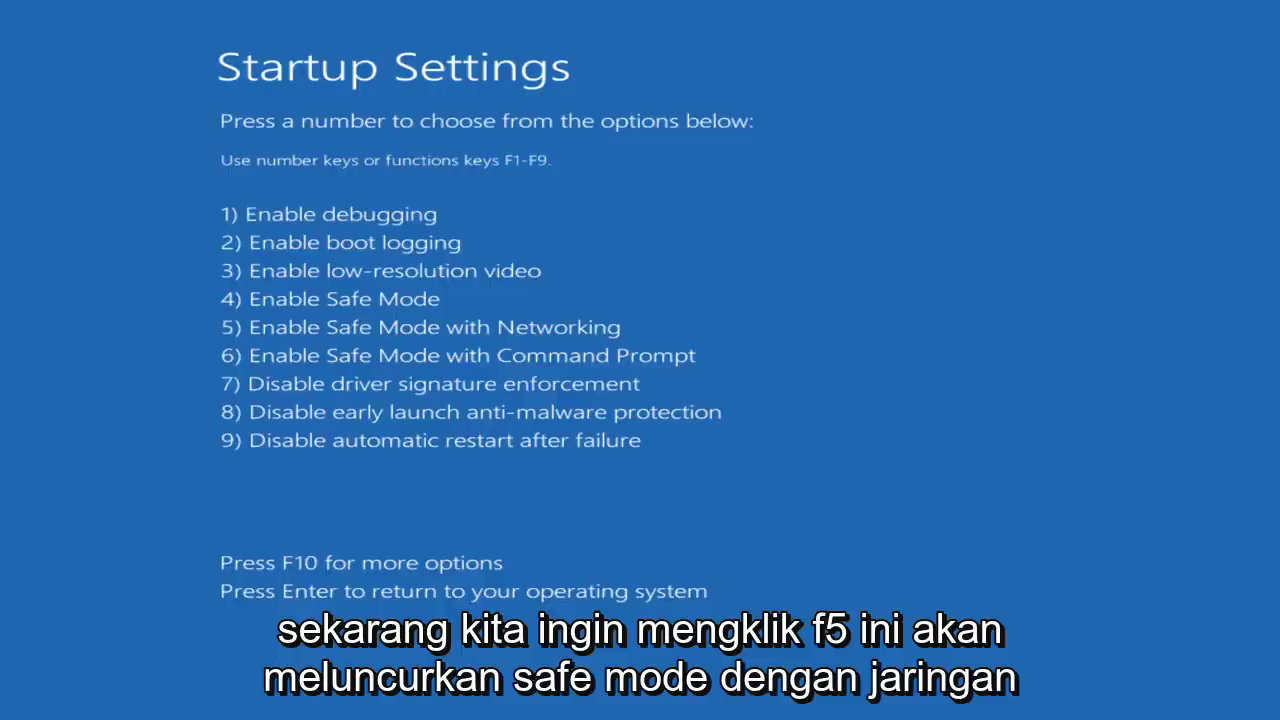
key("F5")
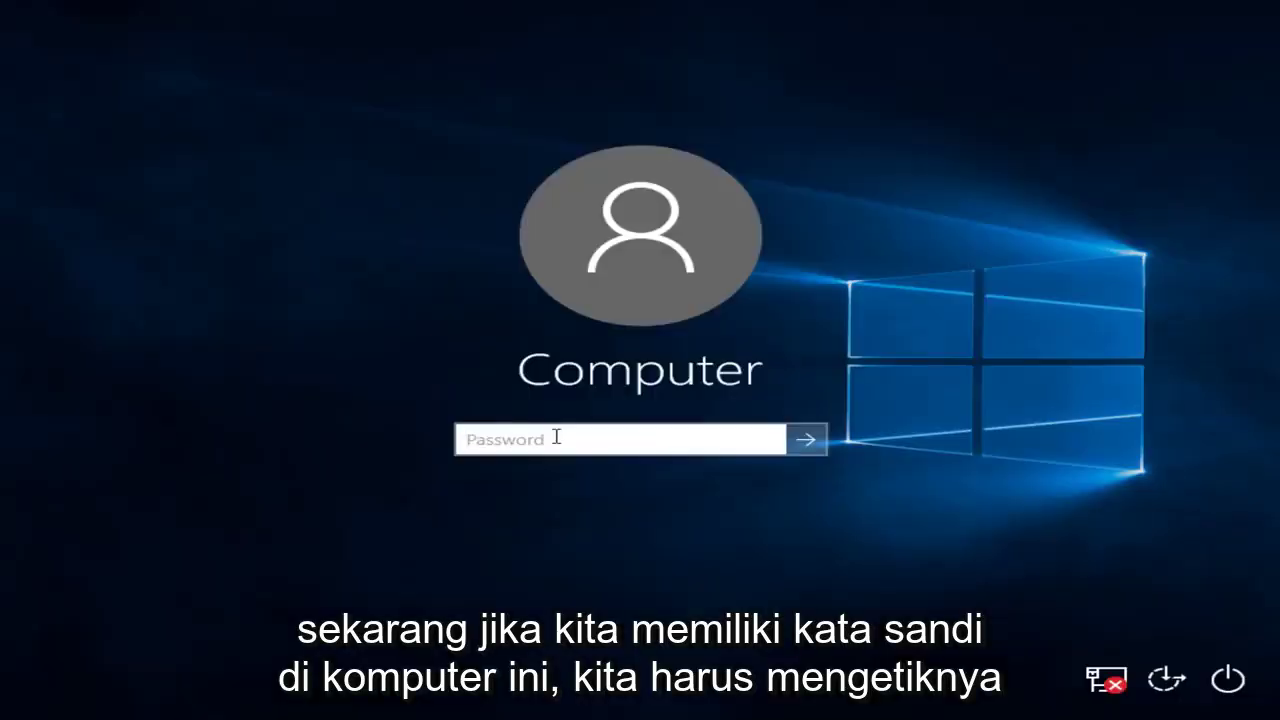
Sign in to Safe Mode with the account password and launch regedit from Run.
key("Return")
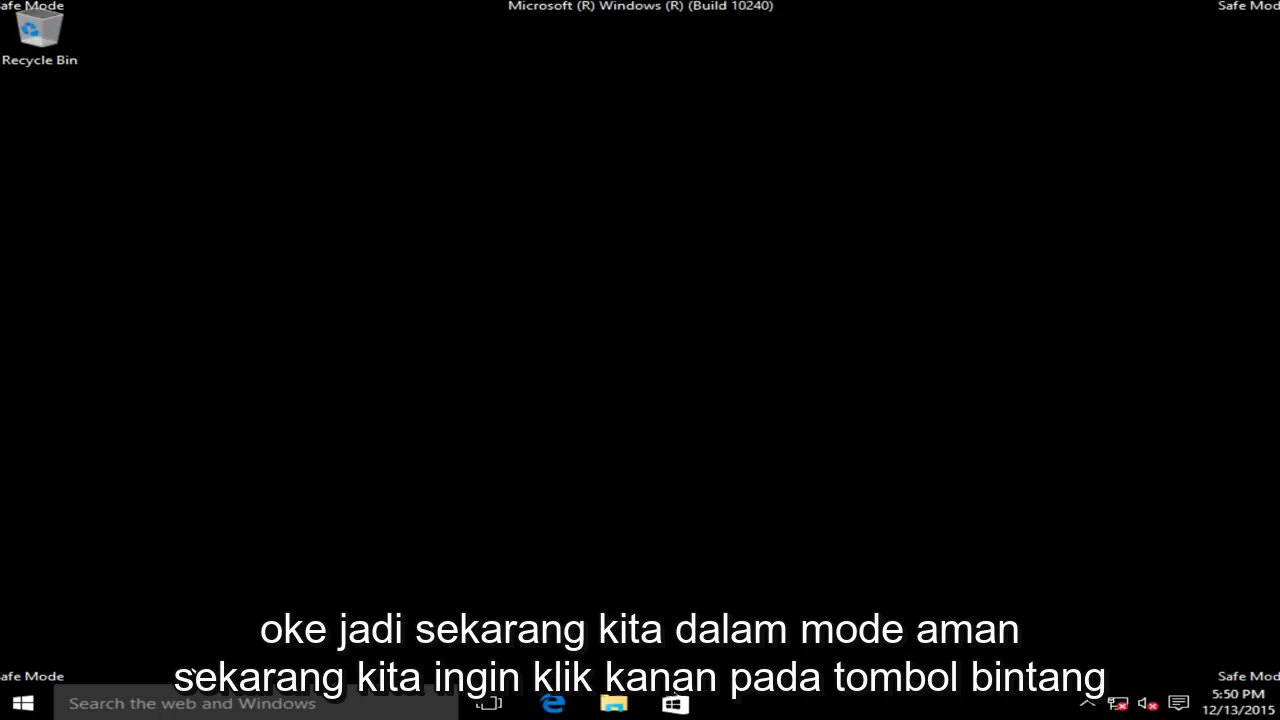
right_click(16, 703)
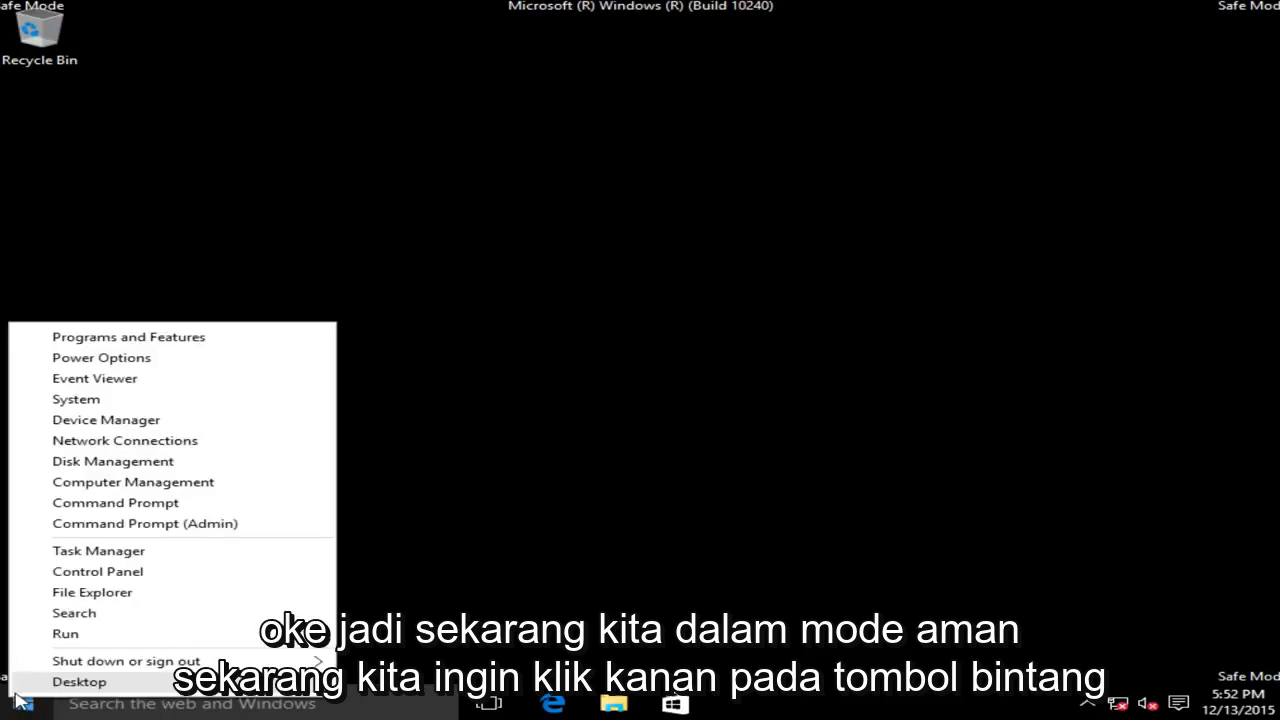
left_click(74, 636)
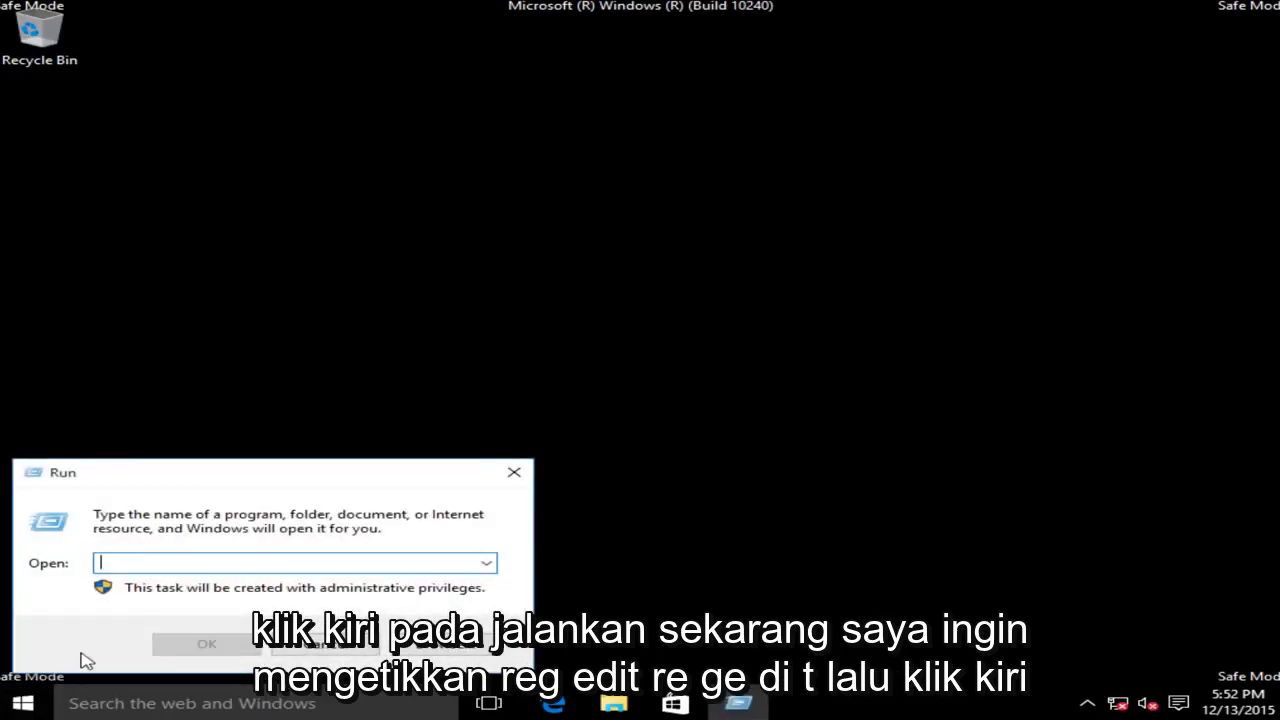
type("regedit")
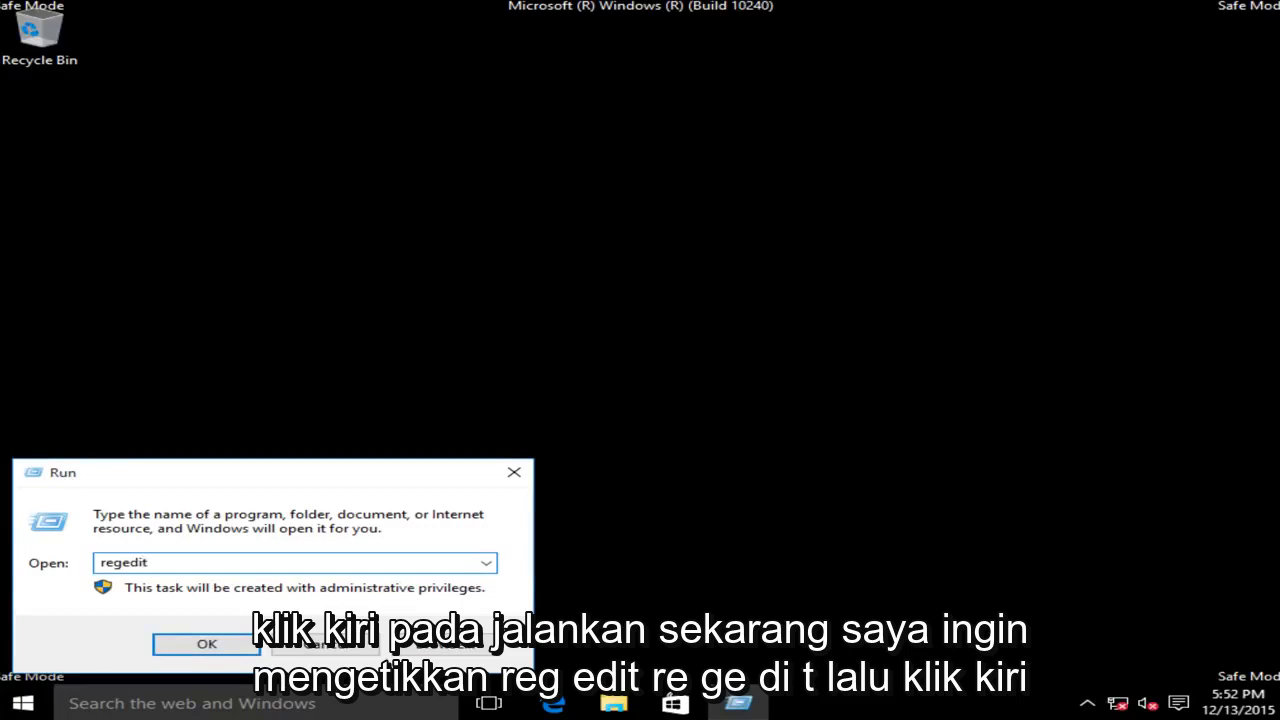
left_click(224, 648)
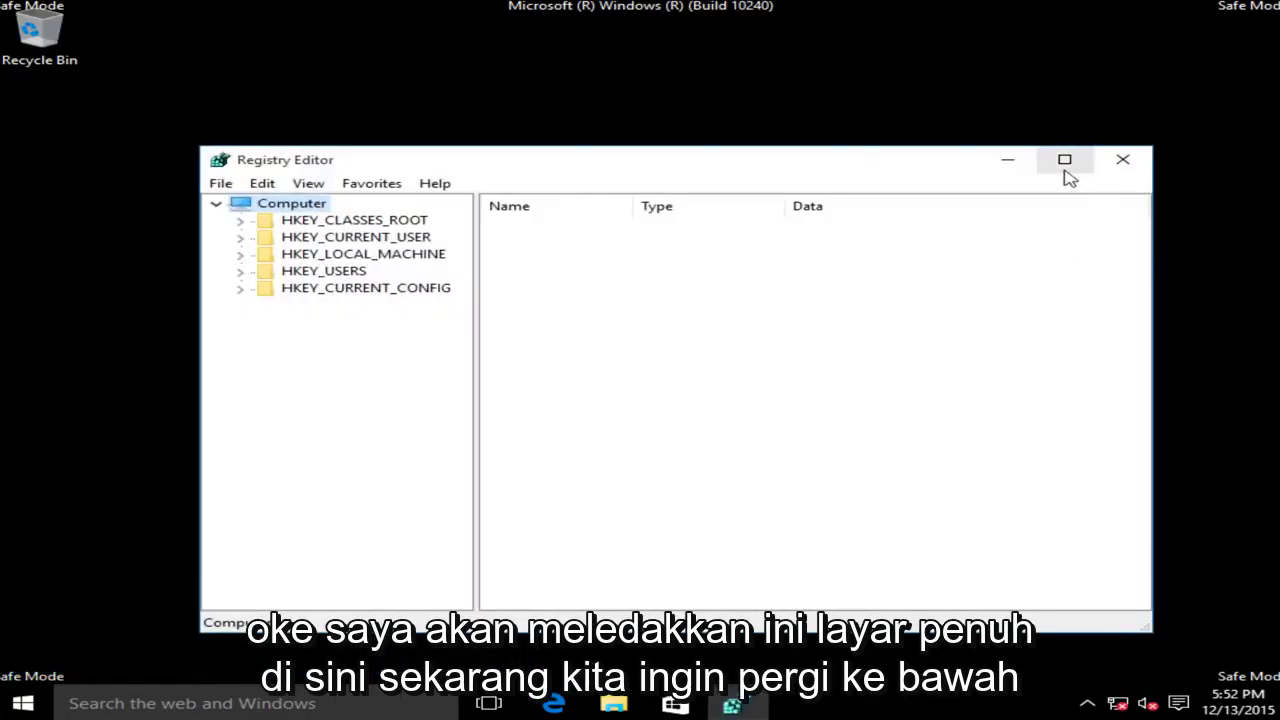
Maximize Registry Editor and browse HKEY_CURRENT_USER\Software\Microsoft\Windows\CurrentVersion to Internet Settings.
left_click(1065, 162)
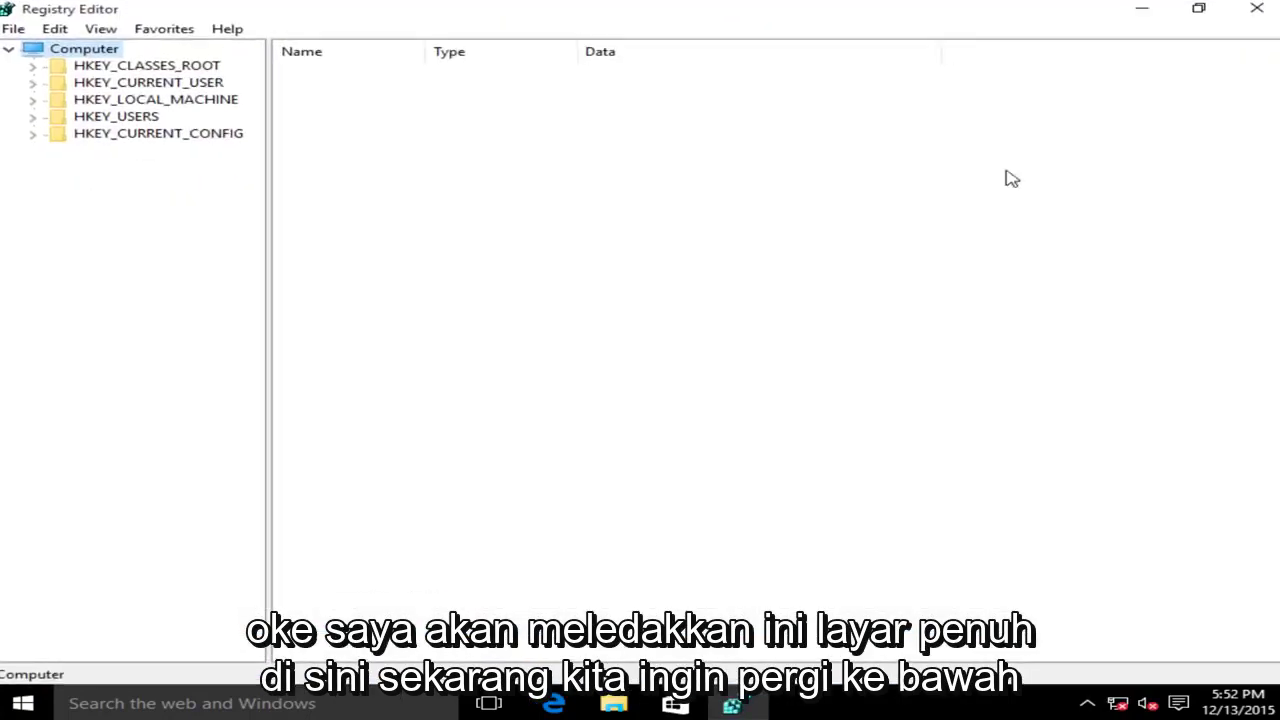
left_click(74, 84)
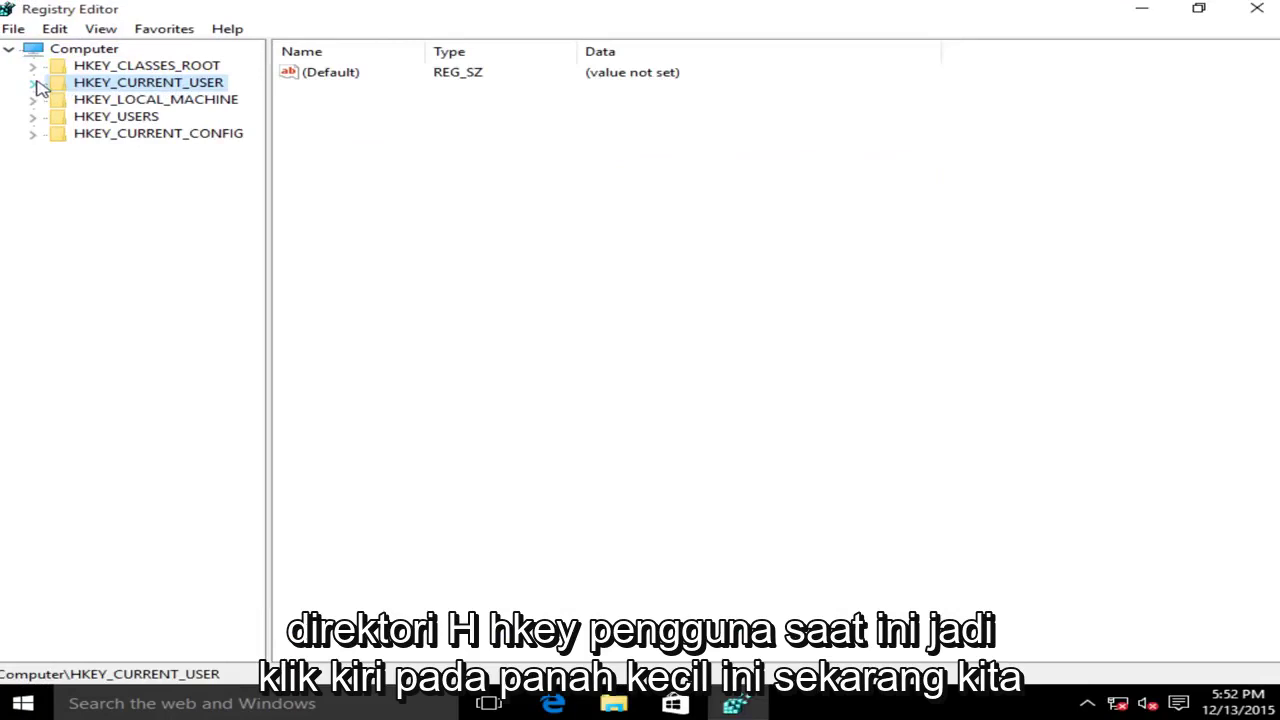
left_click(33, 84)
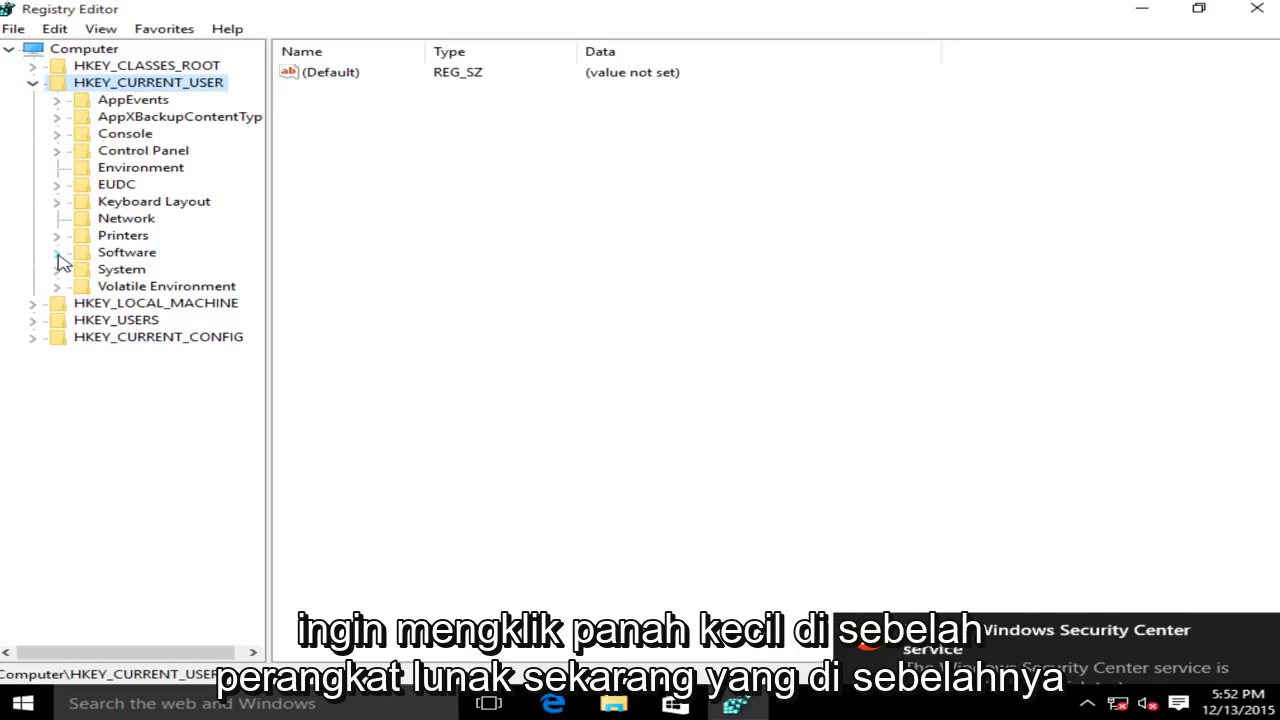
left_click(57, 253)
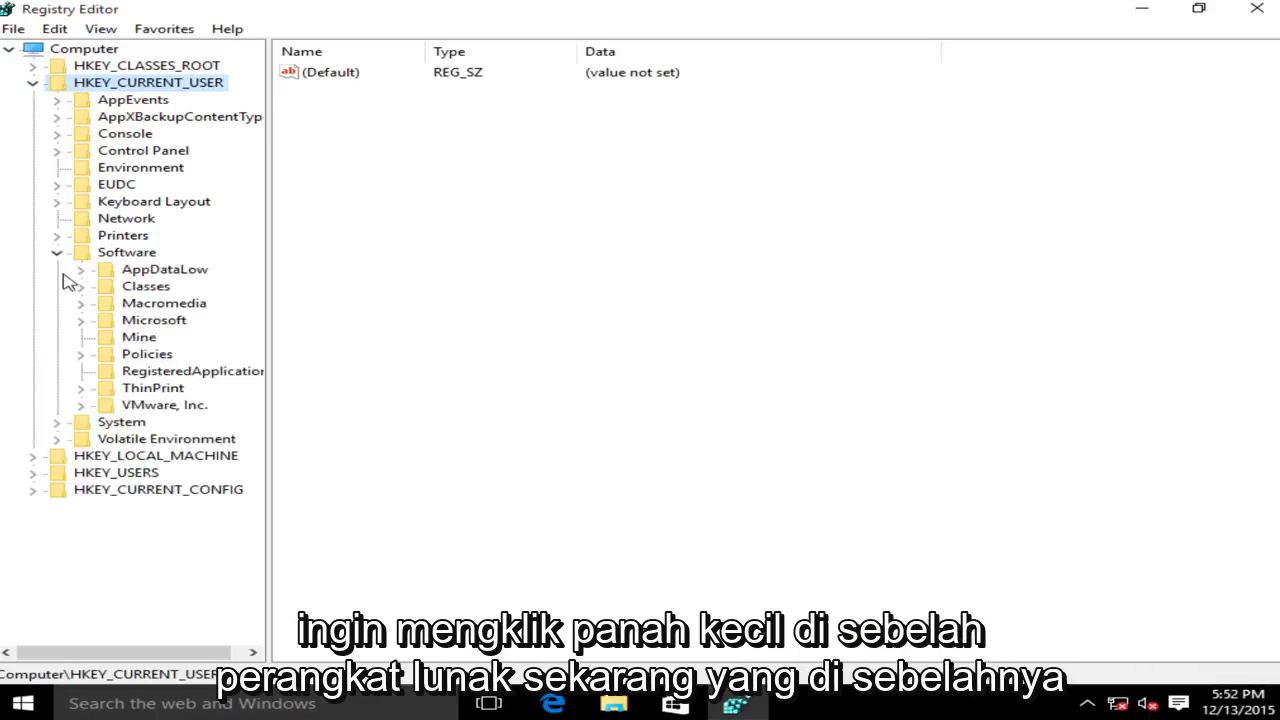
left_click(81, 321)
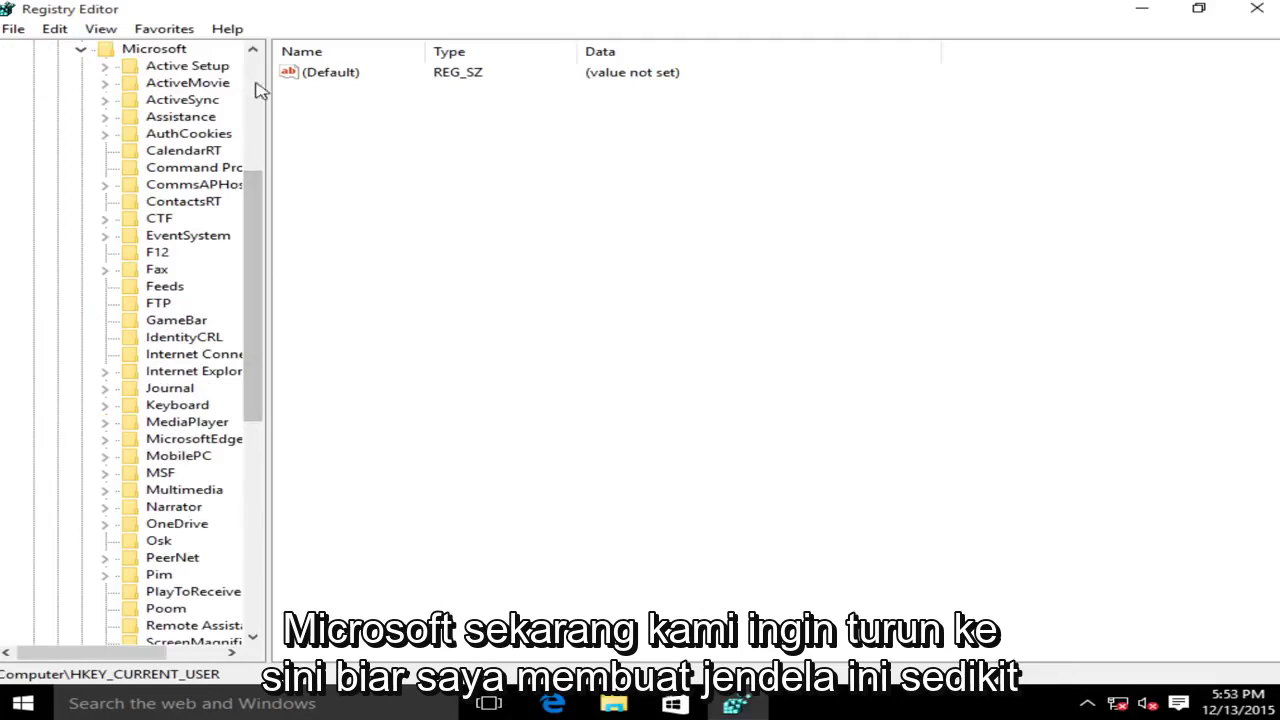
left_click_drag(267, 79, 367, 75)
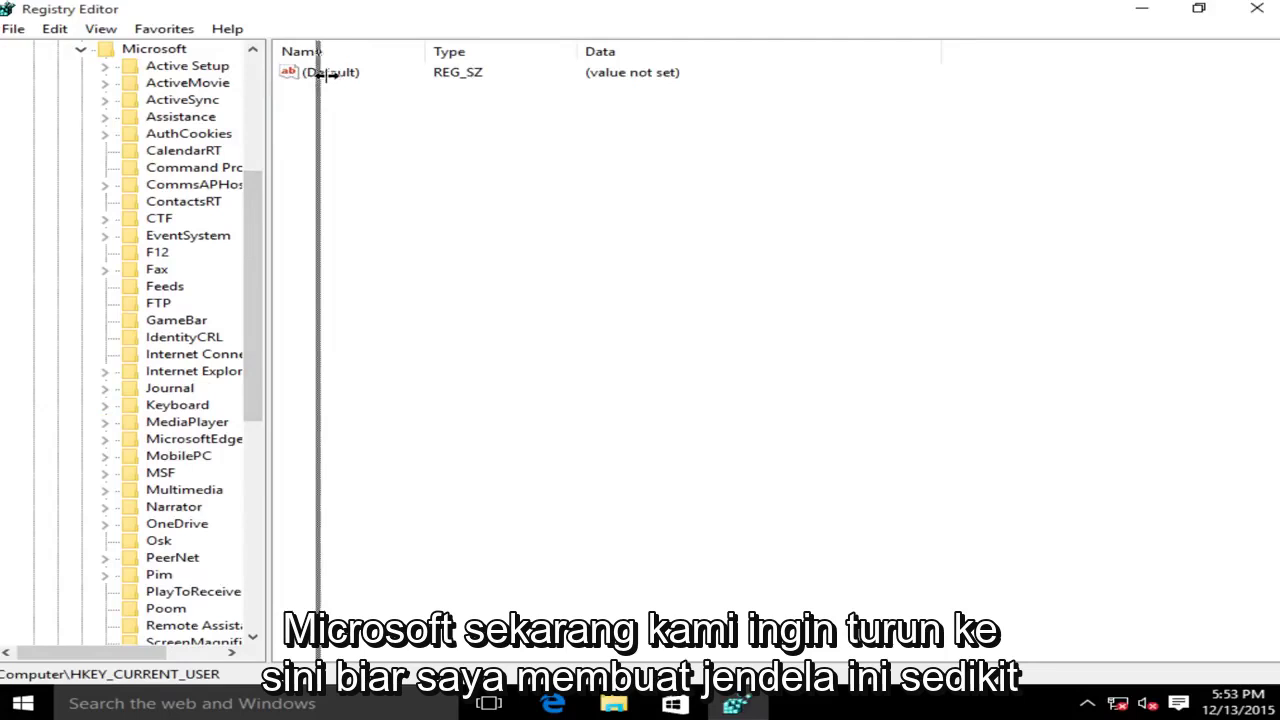
left_click_drag(340, 254, 357, 422)
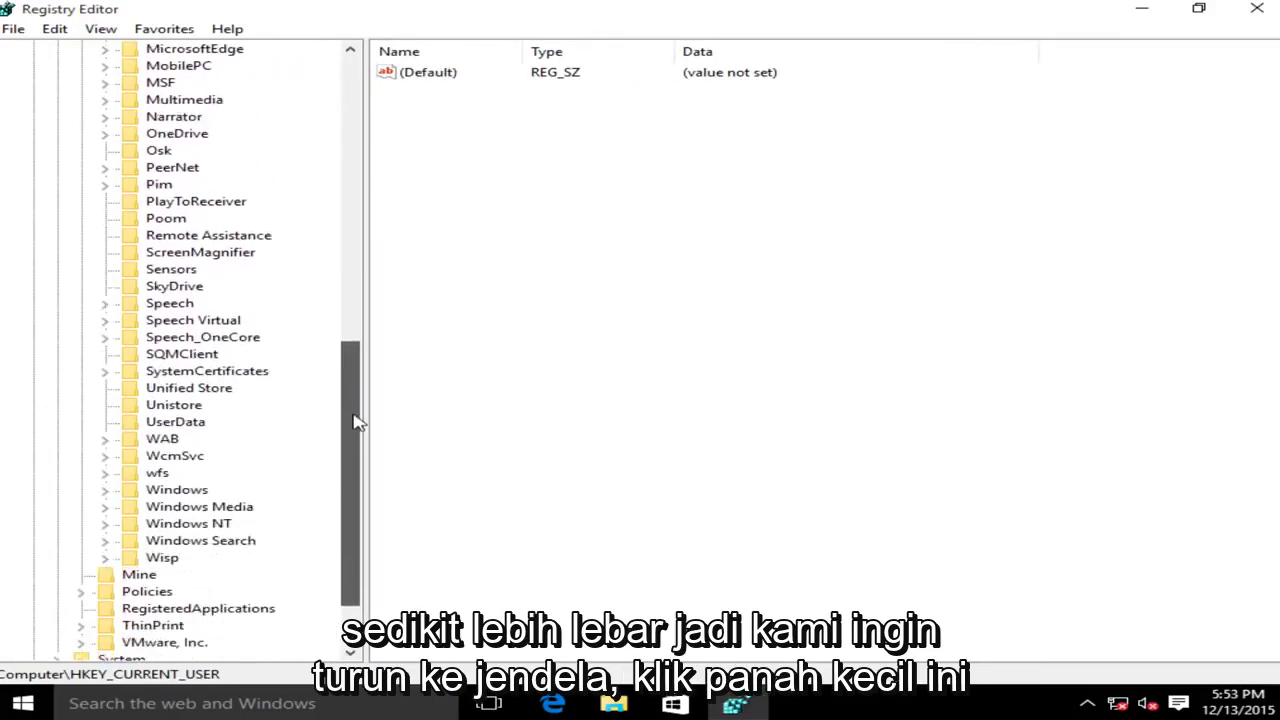
left_click(162, 489)
left_click(104, 490)
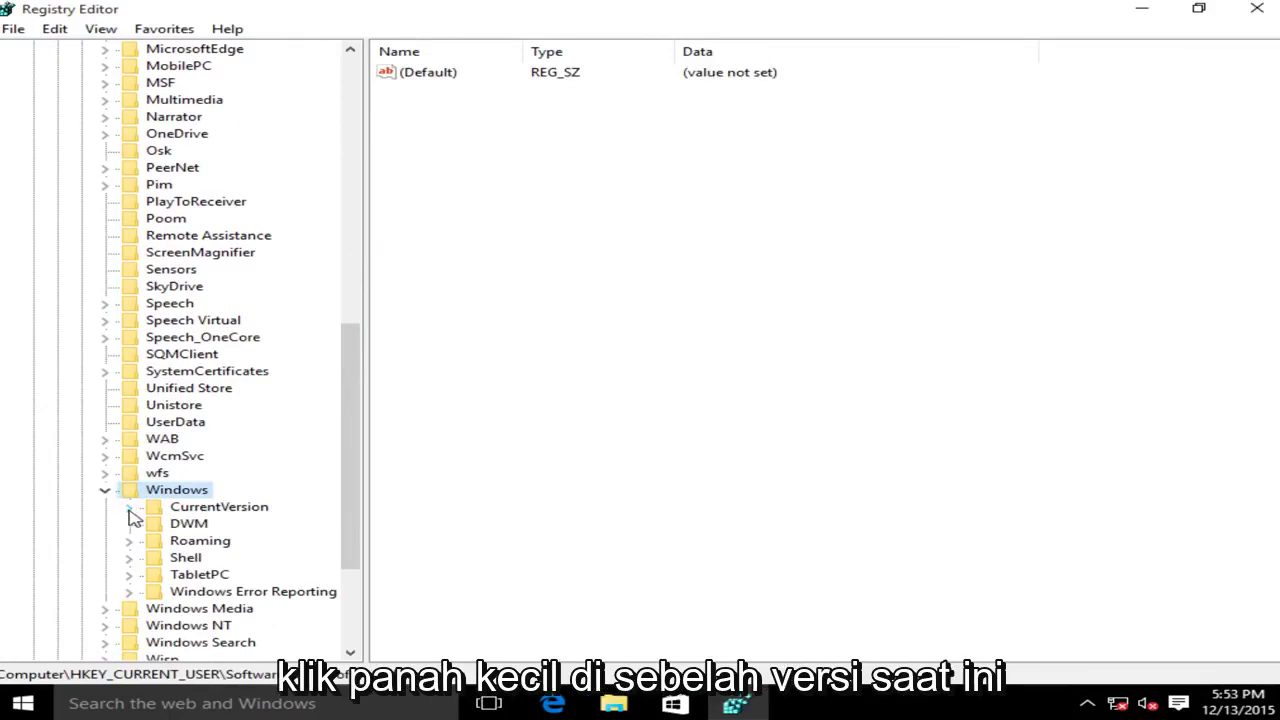
left_click(128, 507)
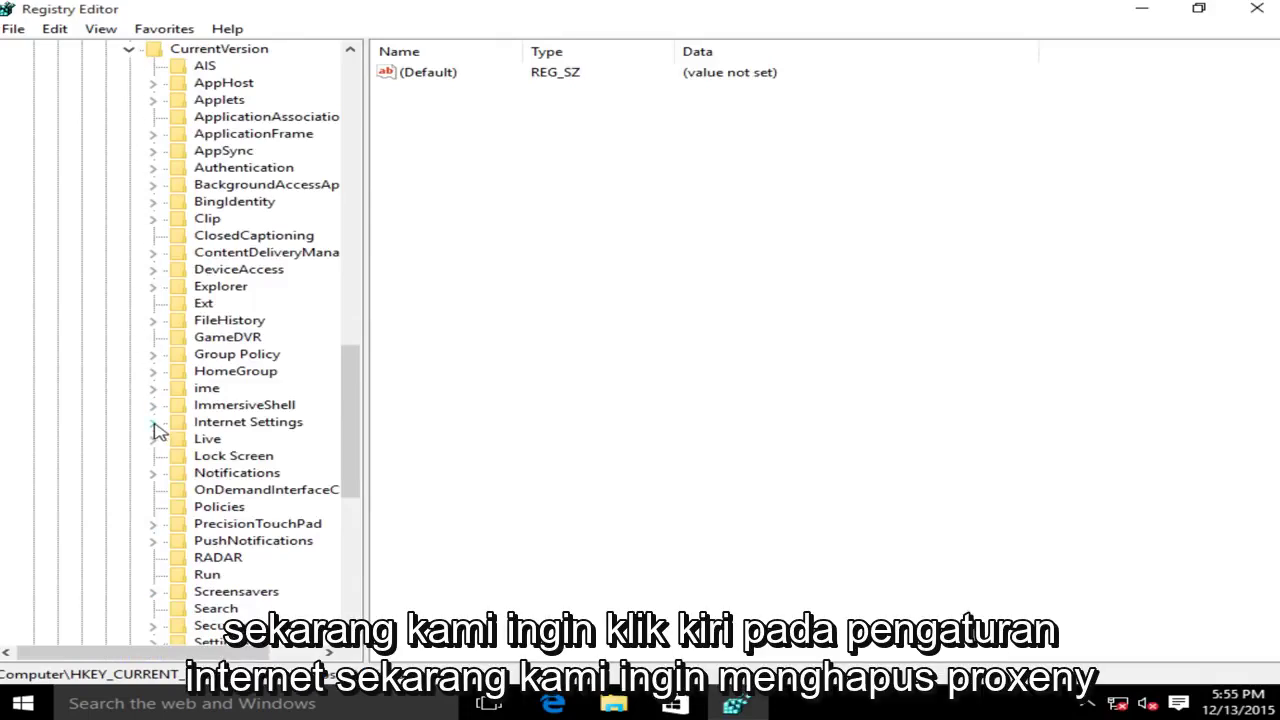
left_click(225, 425)
Delete the ProxyEnable value and confirm the deletion.
left_click(413, 200)
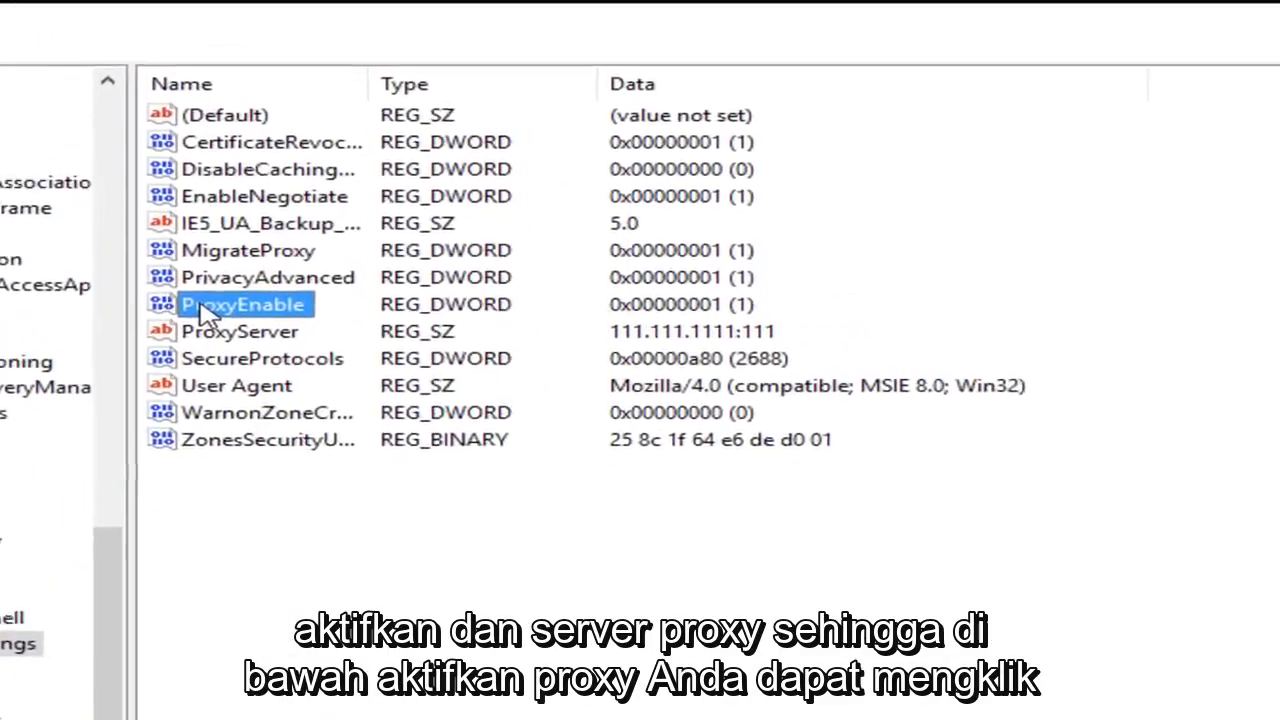
left_click(152, 365)
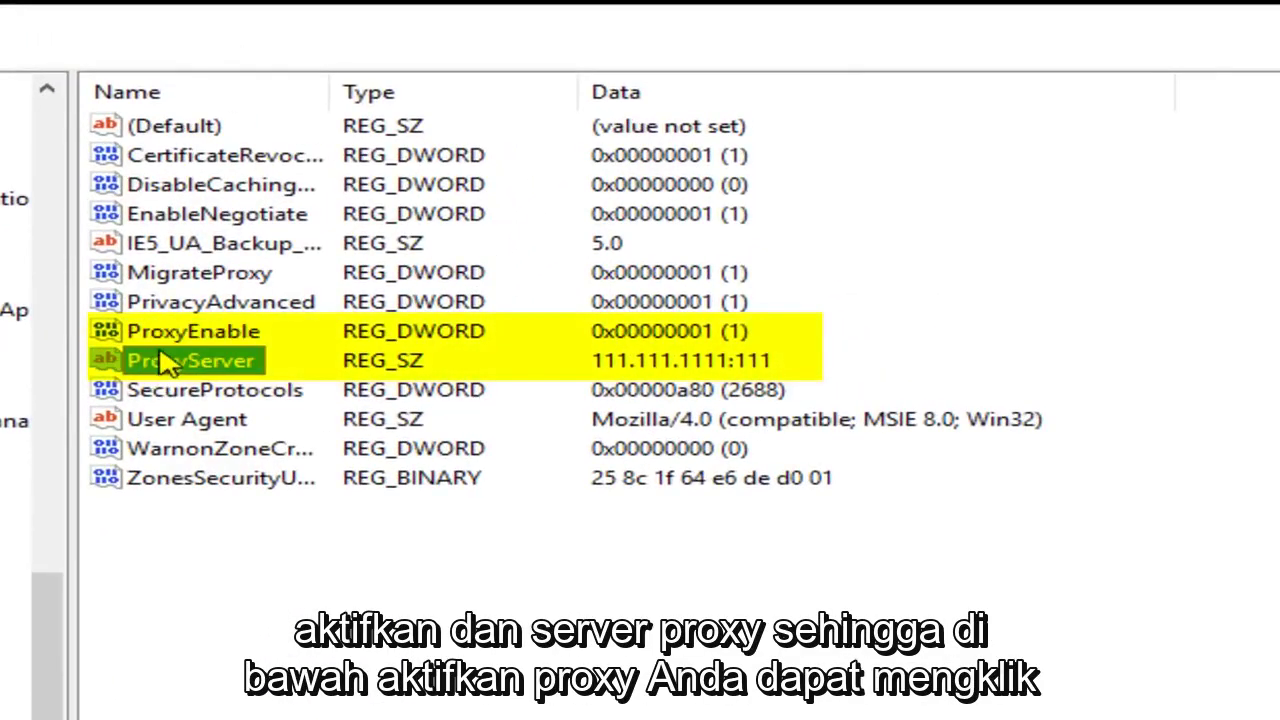
left_click(162, 343)
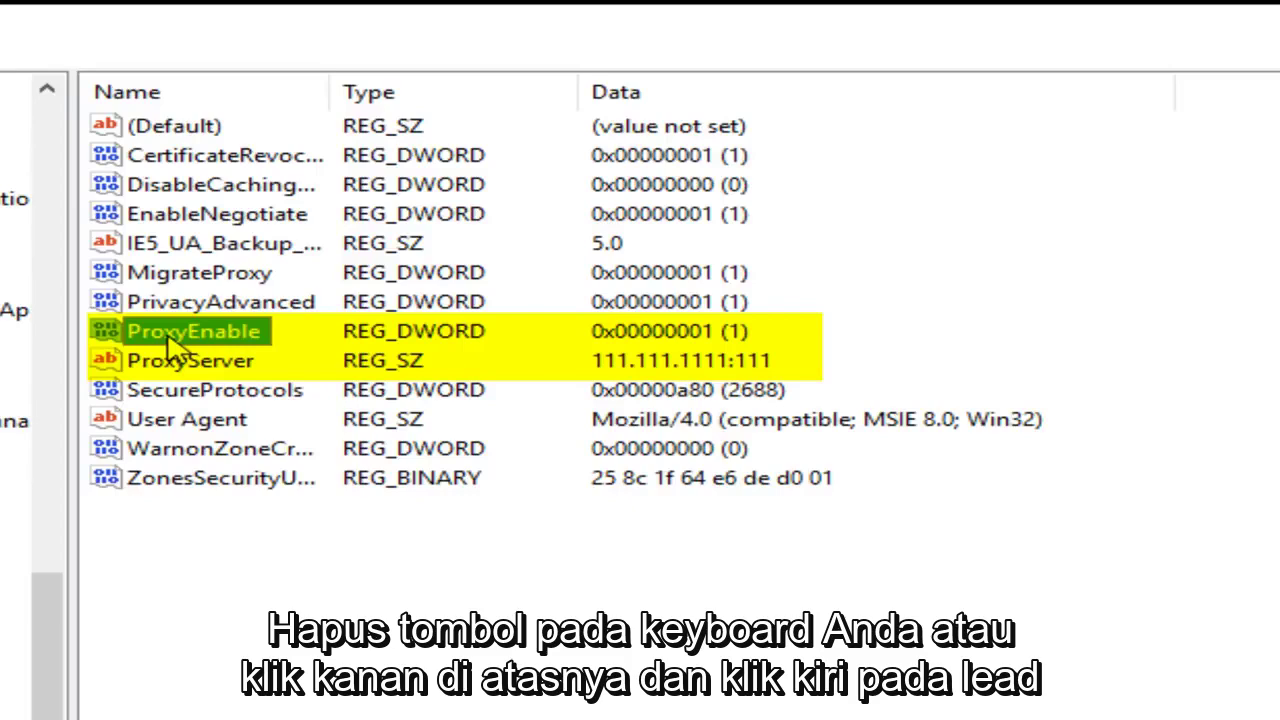
right_click(170, 345)
left_click(262, 445)
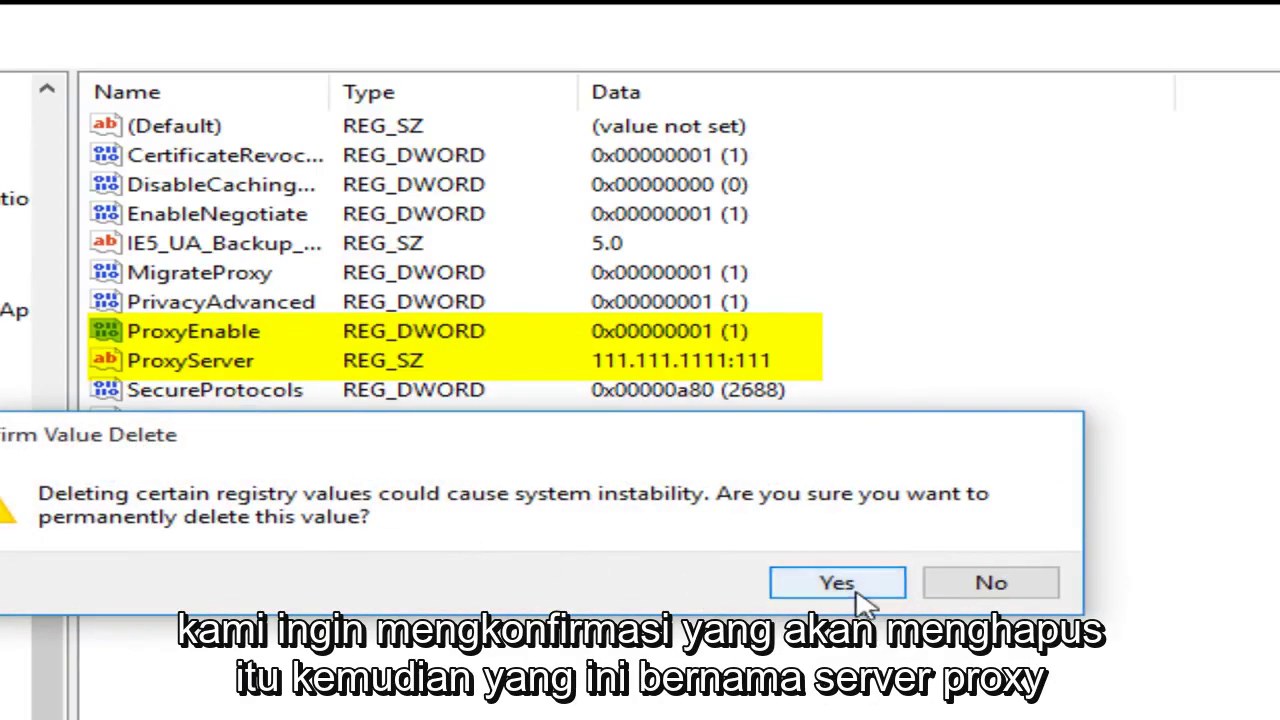
left_click(836, 583)
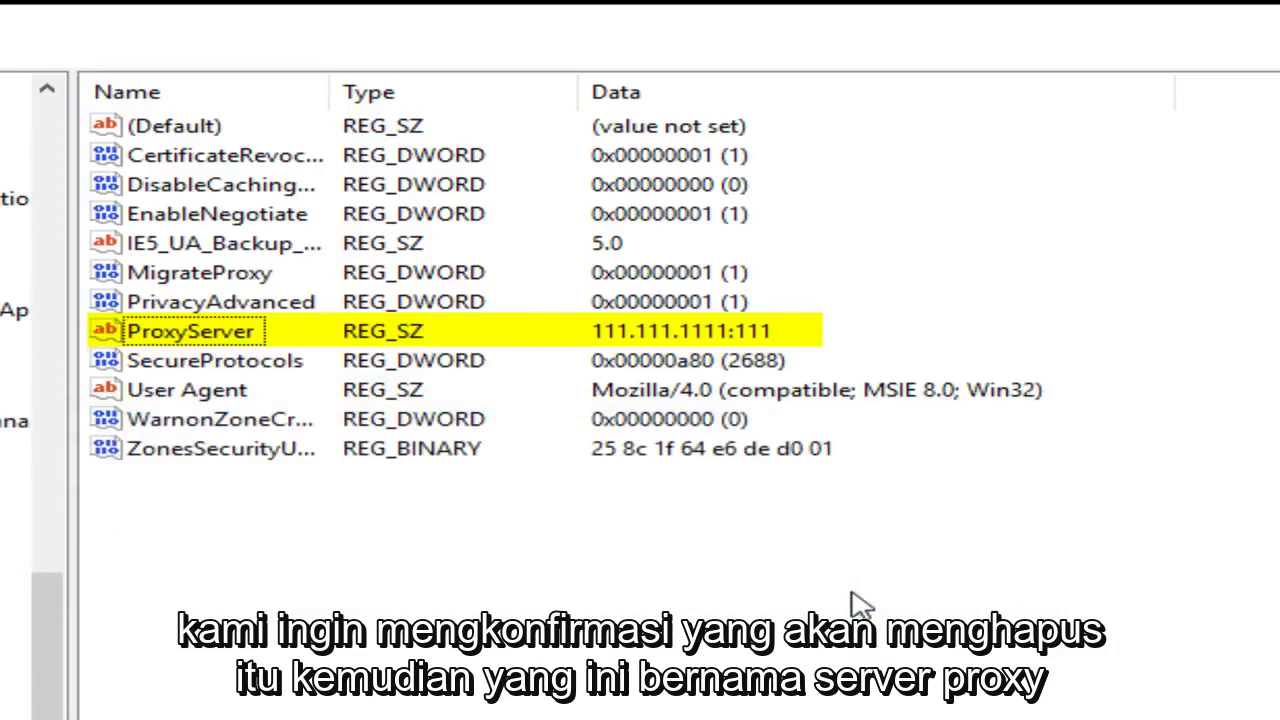
Delete the ProxyServer value and confirm the deletion.
left_click(182, 338)
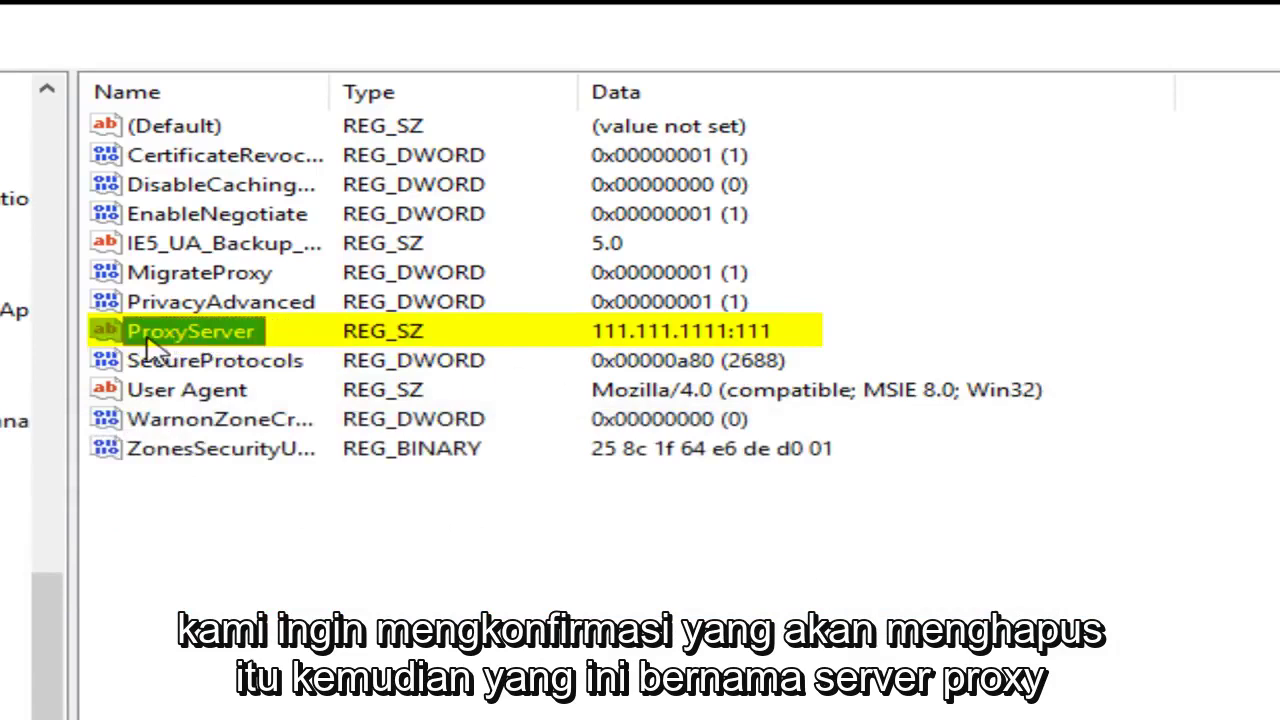
right_click(200, 340)
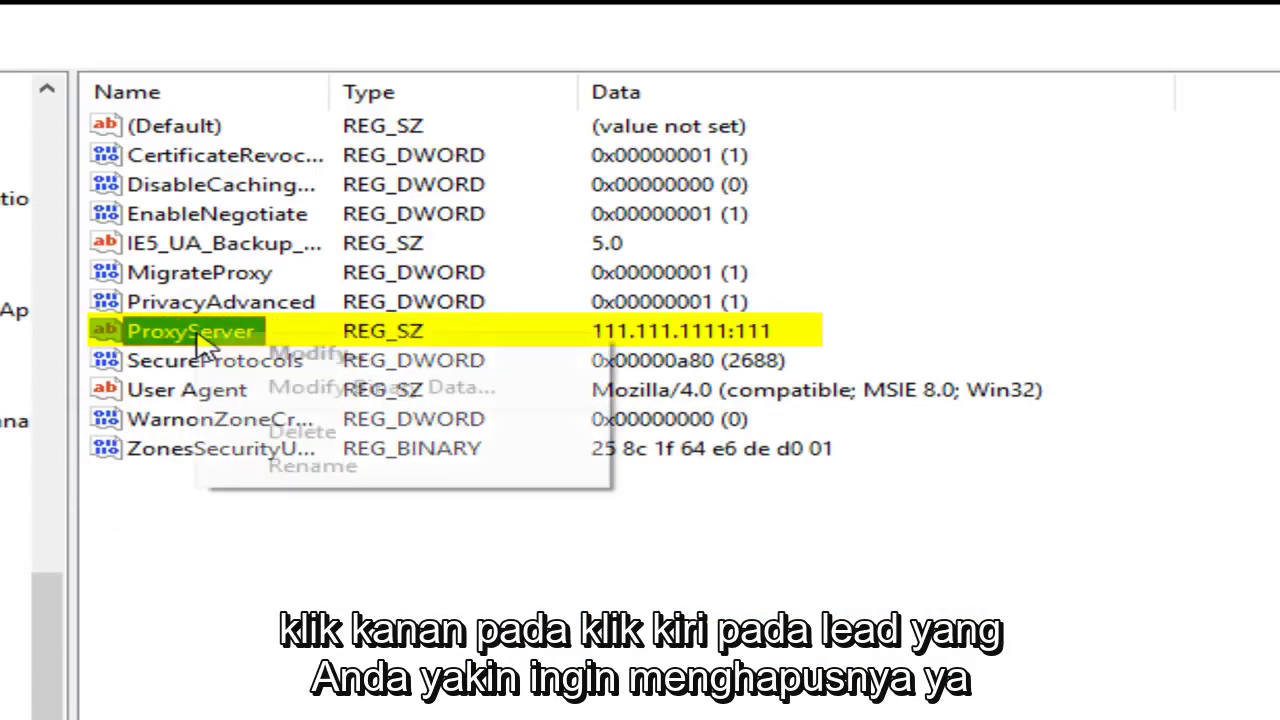
left_click(302, 438)
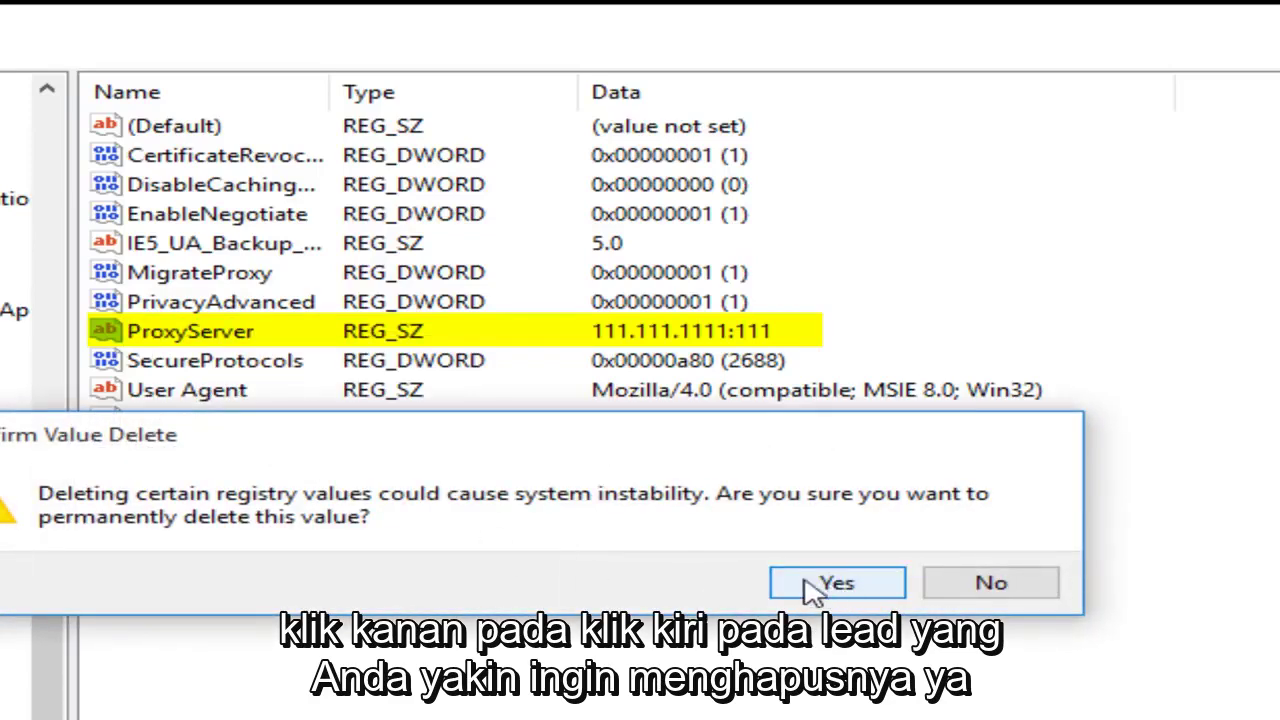
left_click(838, 585)
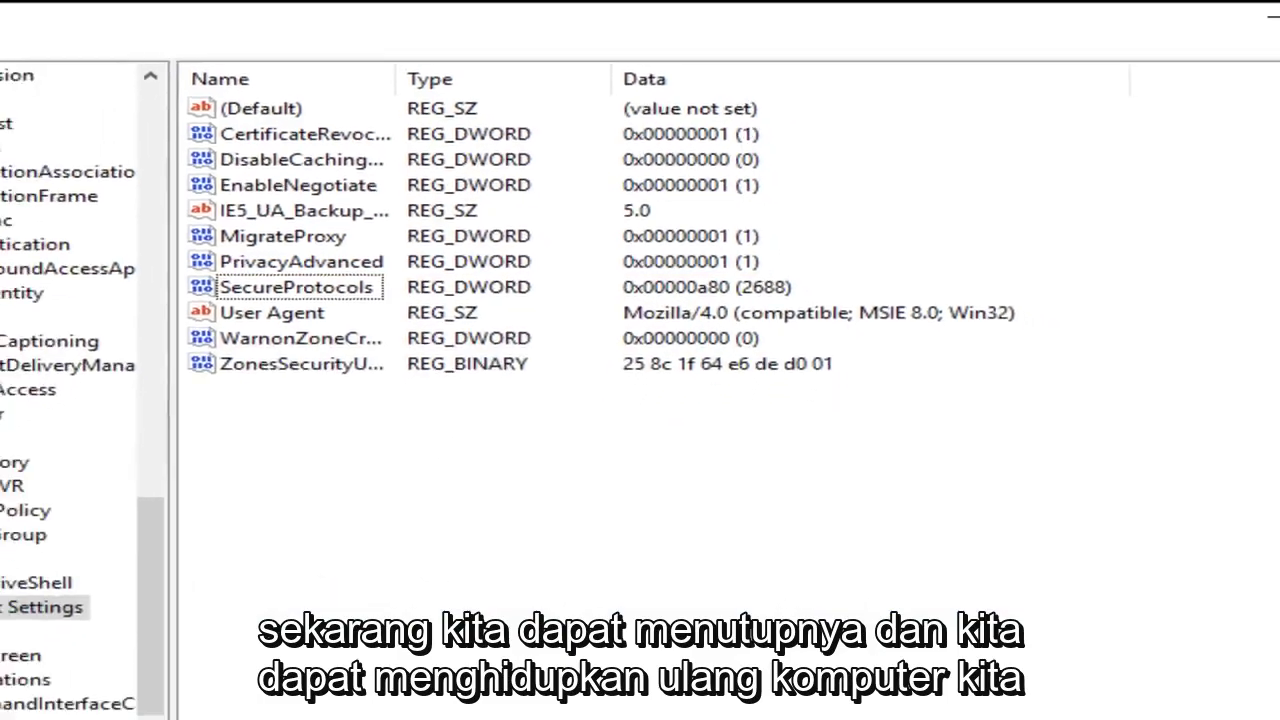
Close Registry Editor and restart Windows normally to the lock screen.
left_click(1256, 12)
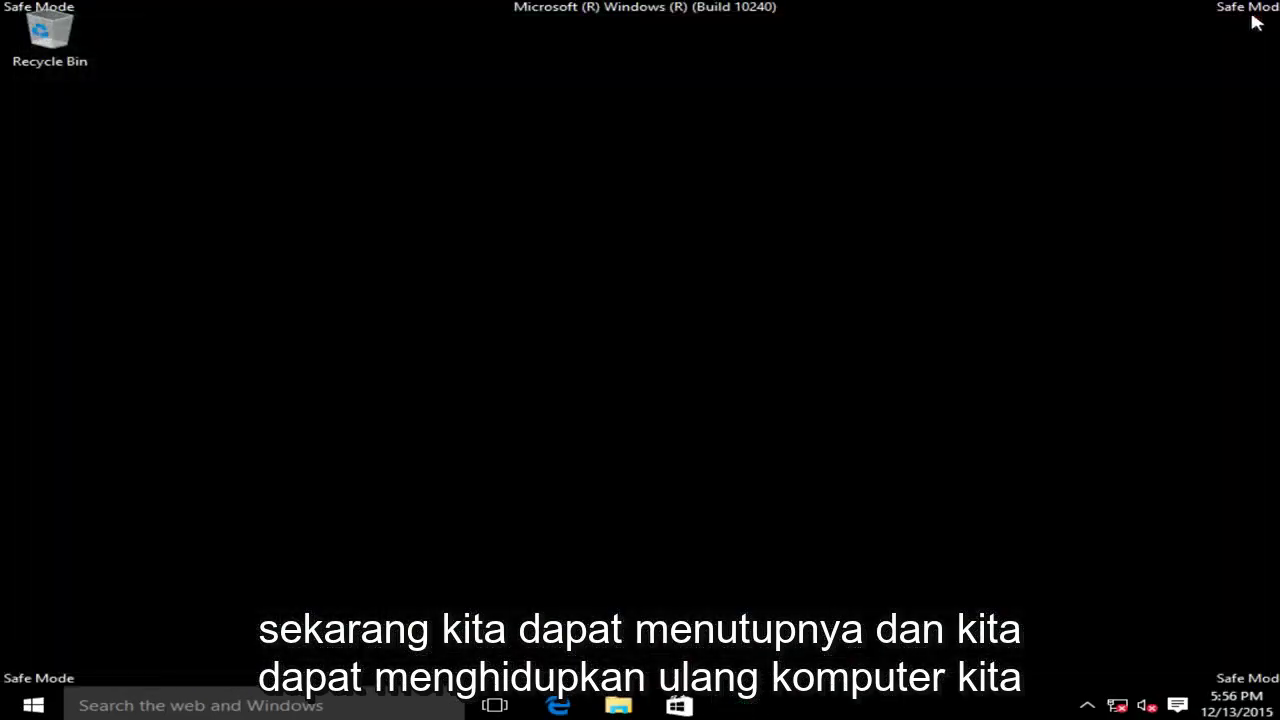
right_click(33, 706)
mouse_move(160, 666)
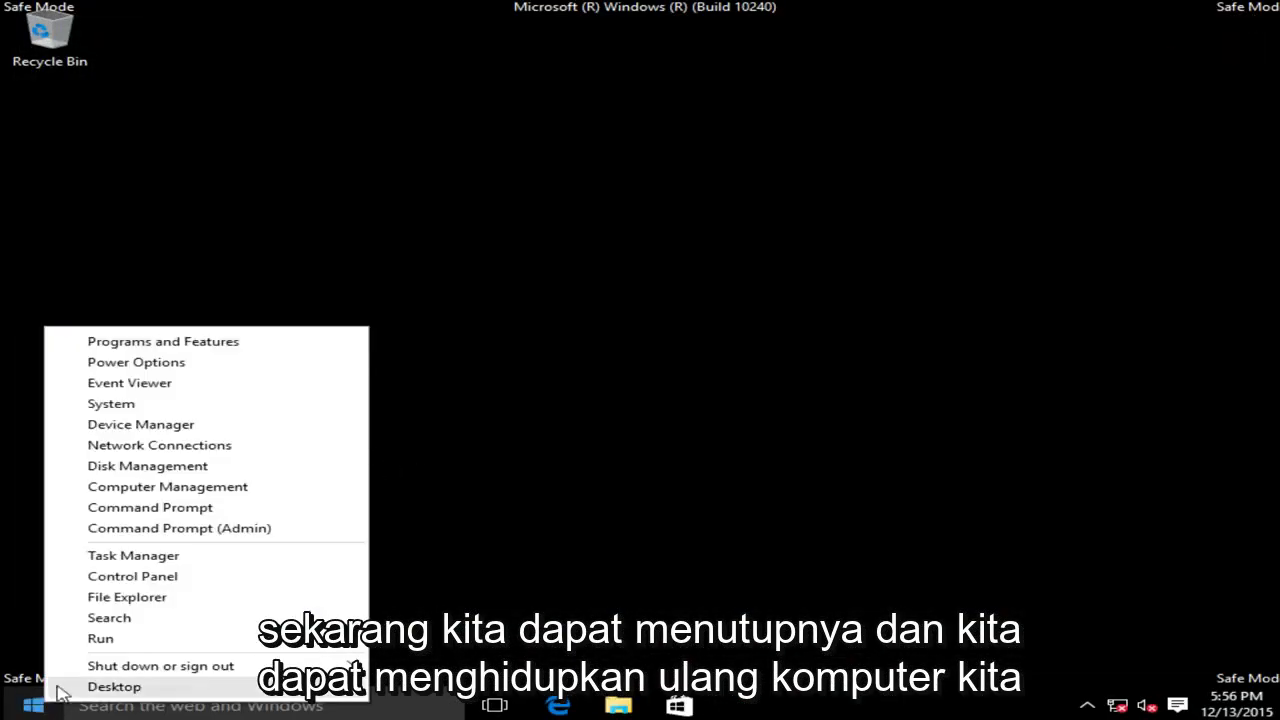
left_click(428, 707)
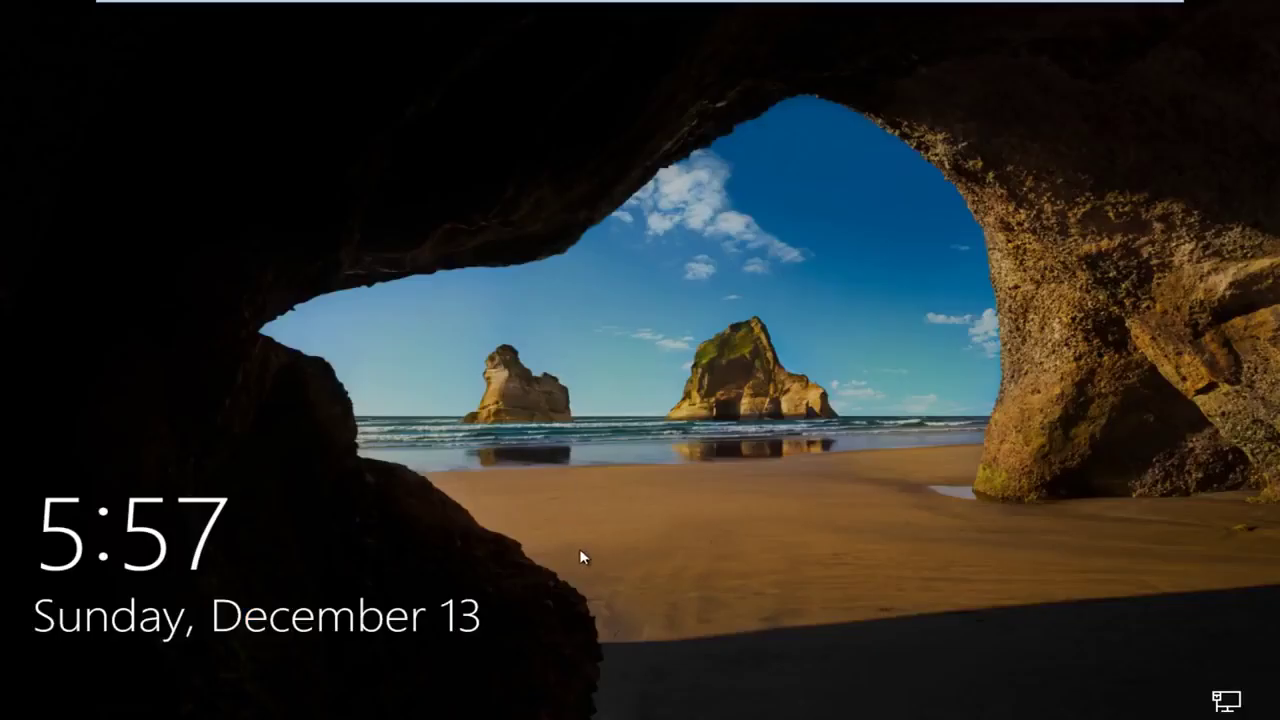
Dismiss the lock screen and sign in with the account password.
left_click_drag(580, 554, 631, 230)
left_click(639, 678)
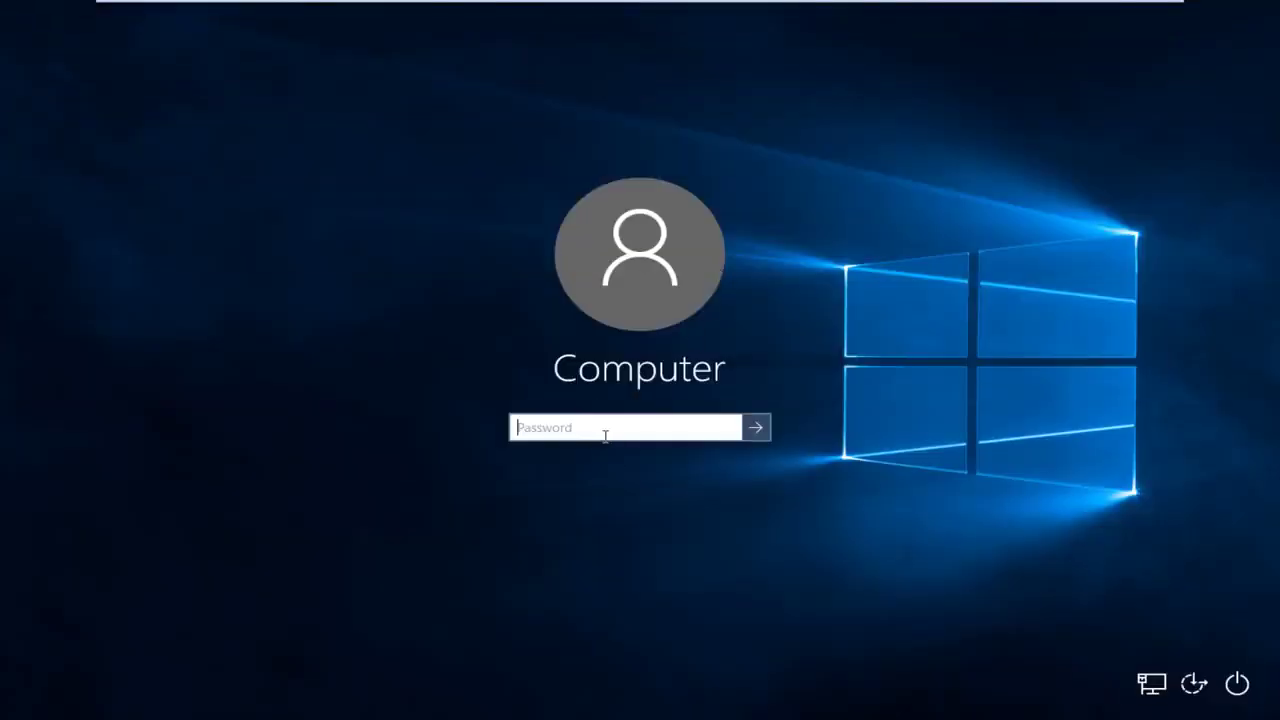
key("Return")
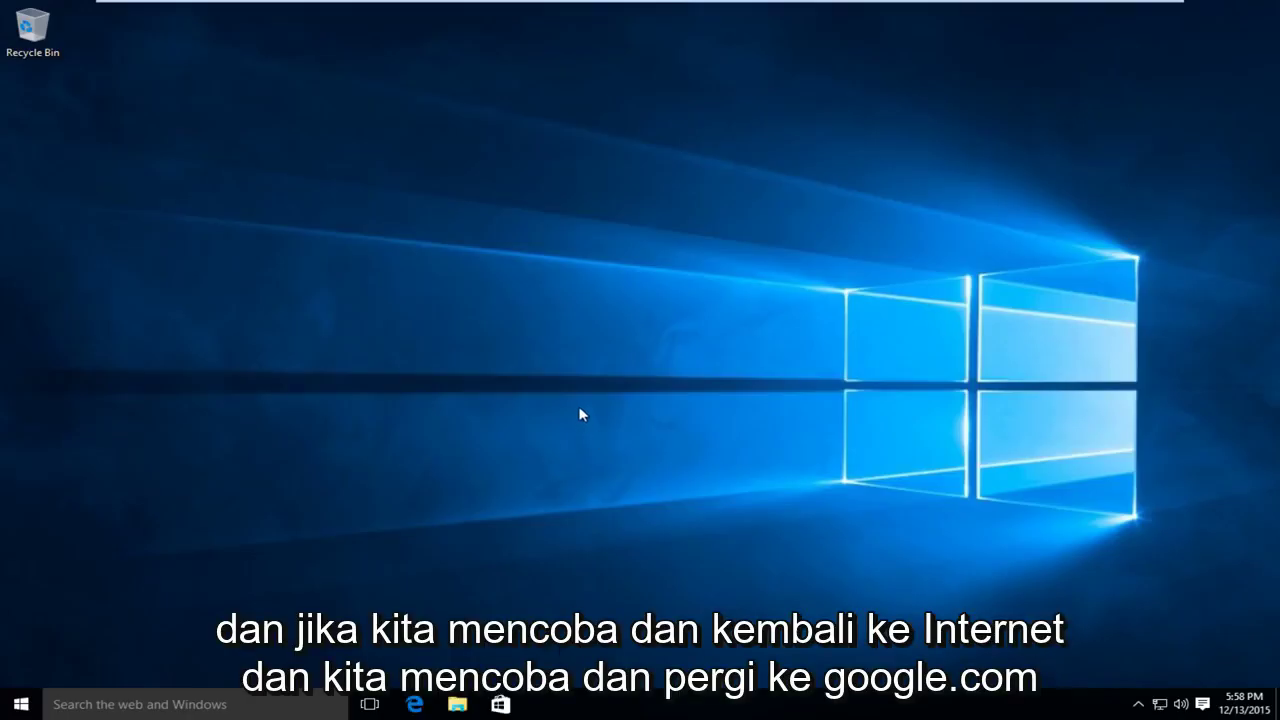
Open Microsoft Edge and navigate to google.com.
left_click(418, 704)
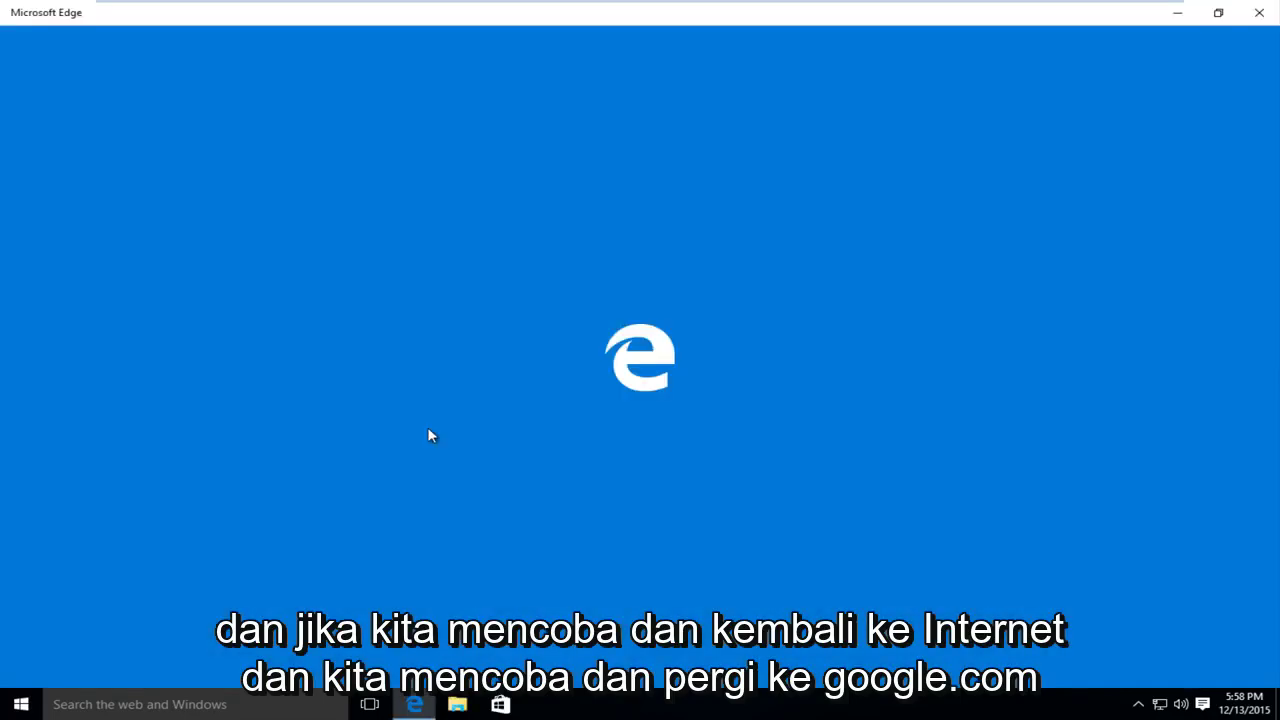
type("goog")
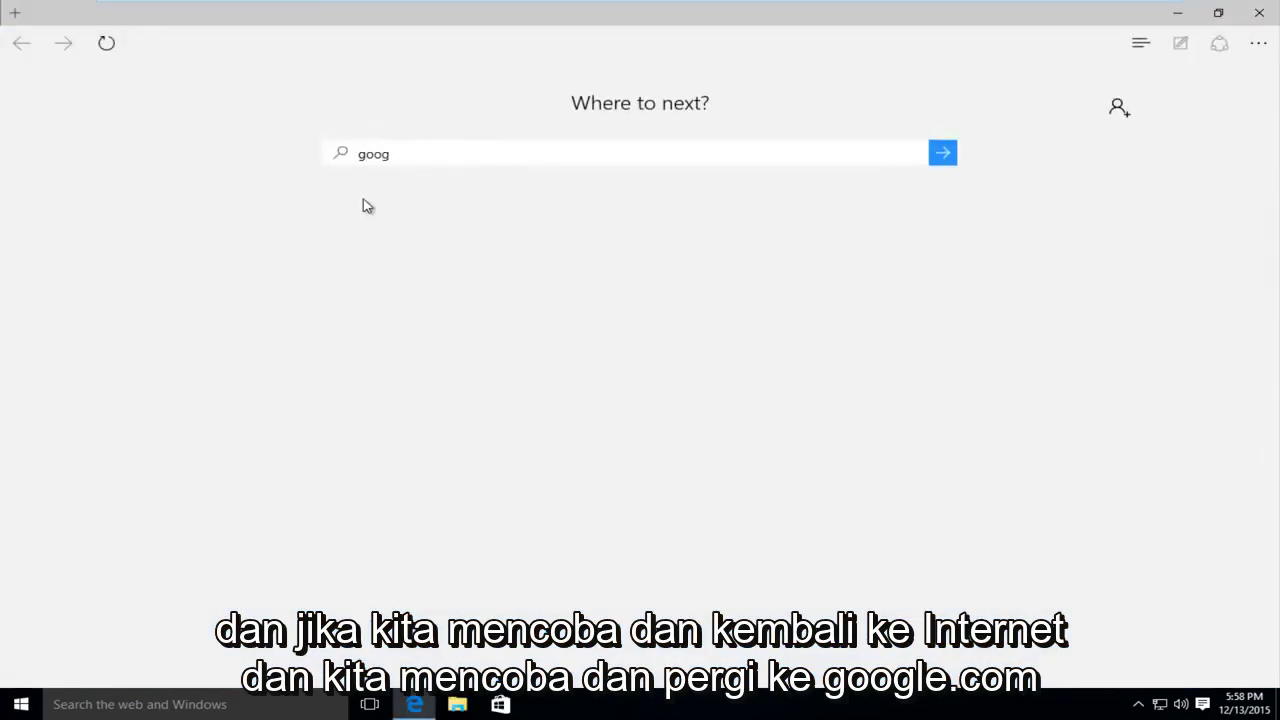
type("le.com")
key("Return")
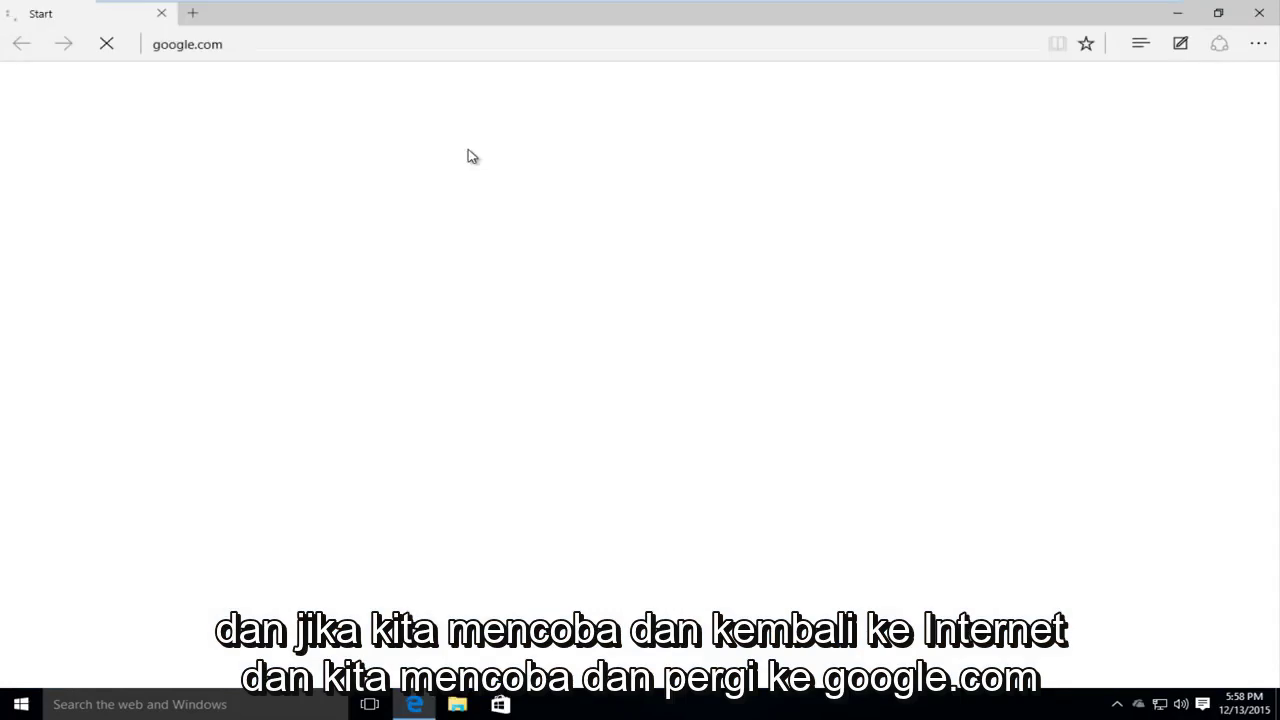